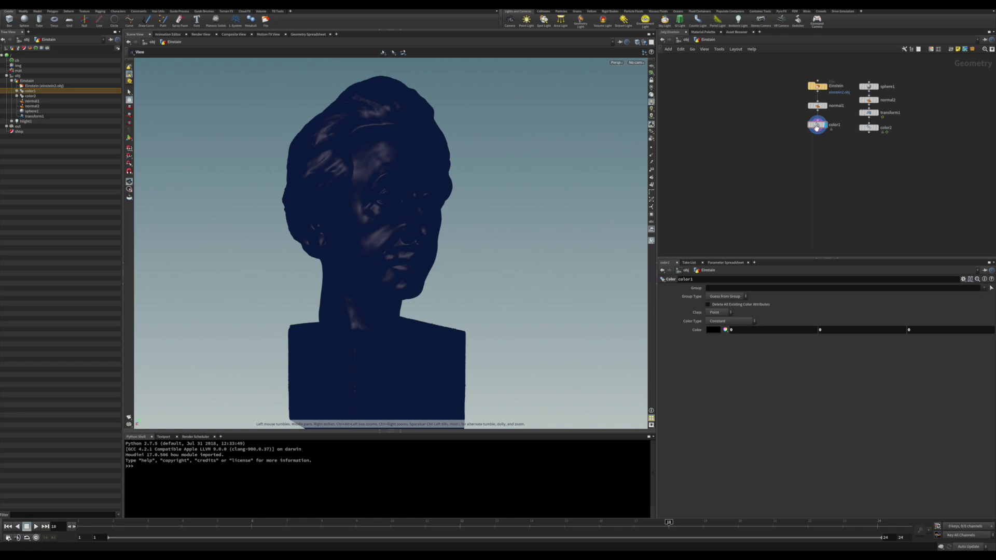
Display the animated sphere with the bust templated, and scrub back to frame 9 to watch it pass.
key("Return")
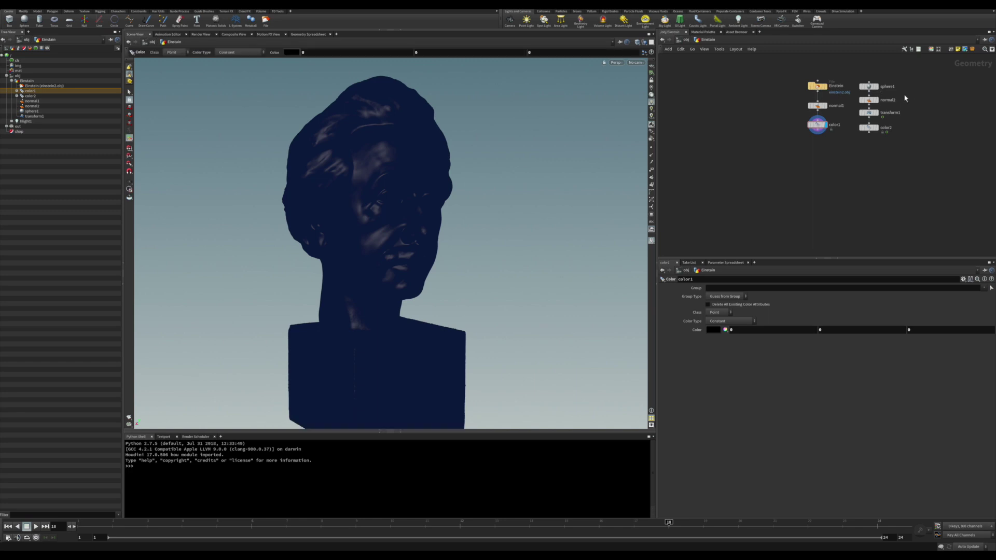
left_click(876, 112)
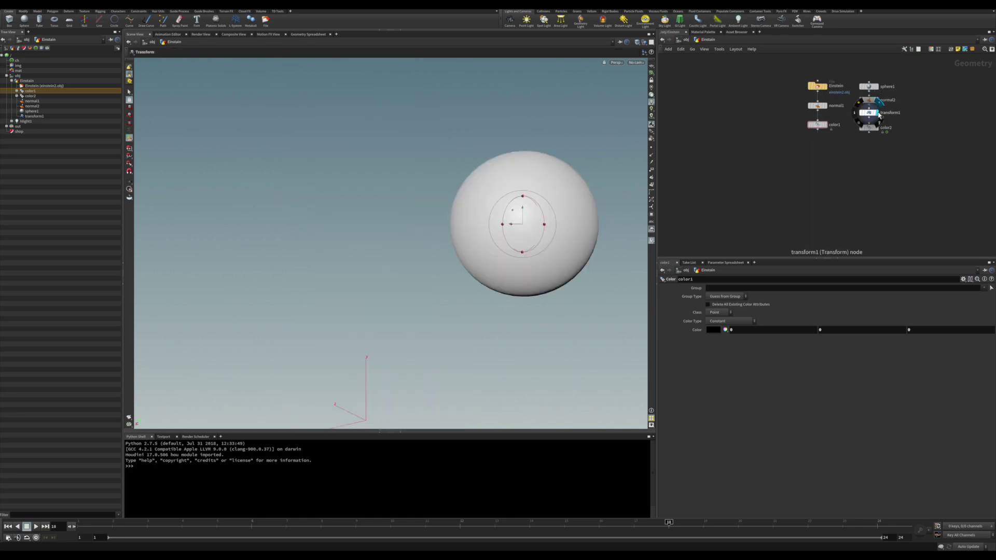
left_click_drag(113, 529, 602, 484)
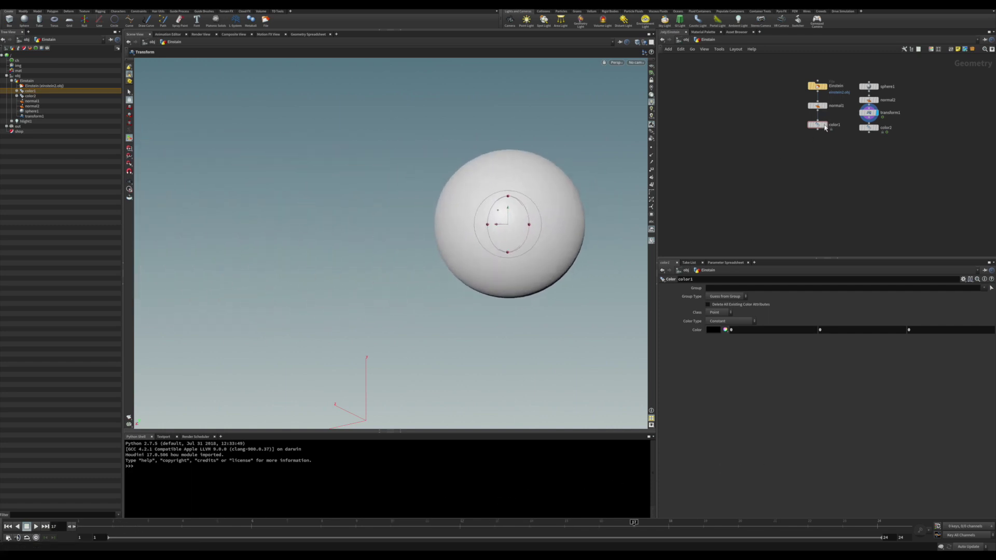
left_click(824, 125)
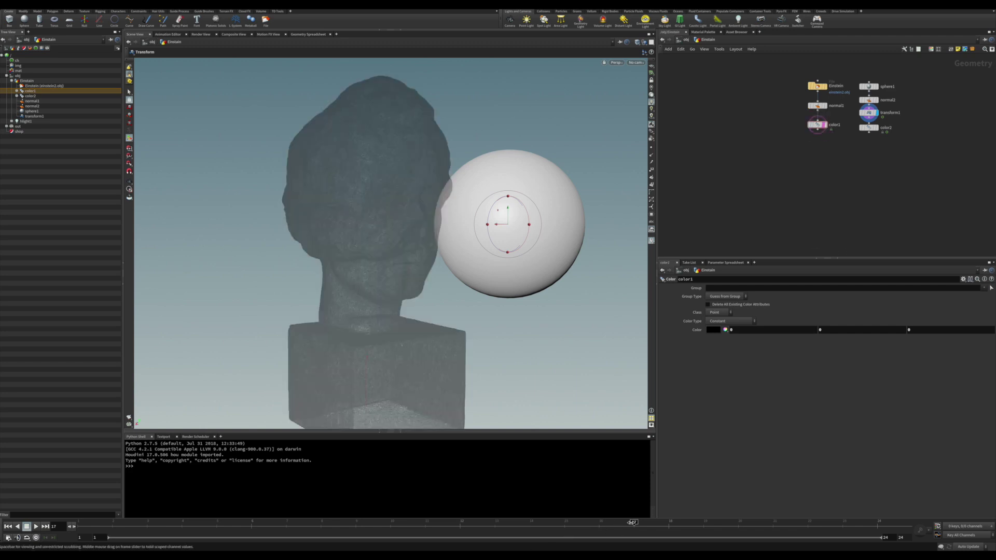
left_click_drag(633, 522, 460, 523)
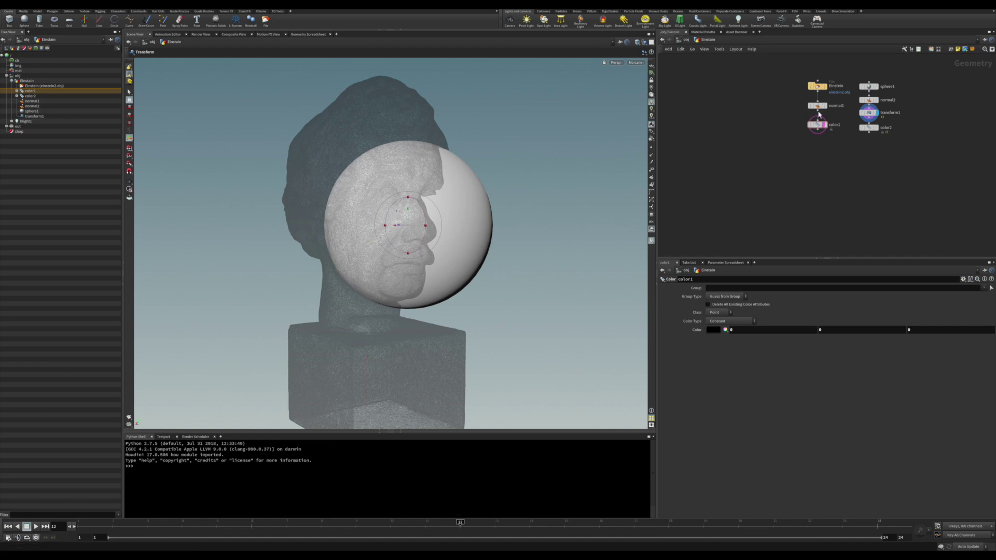
Show the coloured bust again, then display only the red (0.9, 0, 0) color2 sphere.
left_click(826, 125)
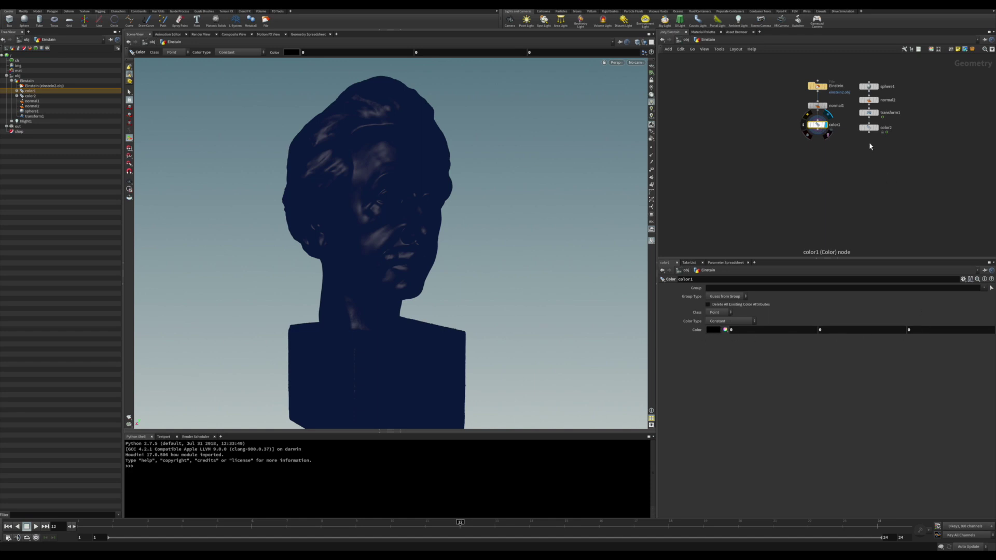
left_click(878, 130)
left_click(879, 131)
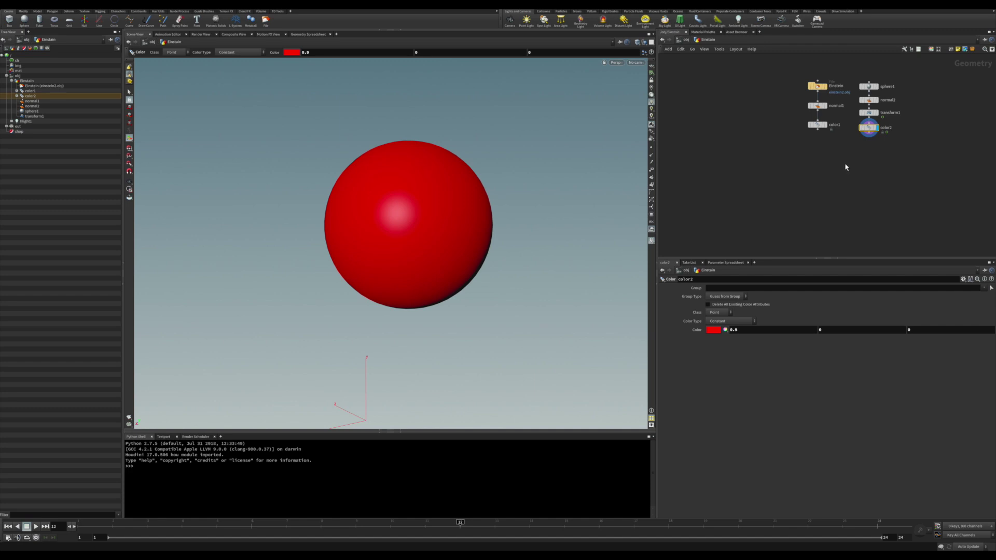
Add an Attribute Transfer node, feed color1 into its first input, and display its result.
key("Tab")
type("tr")
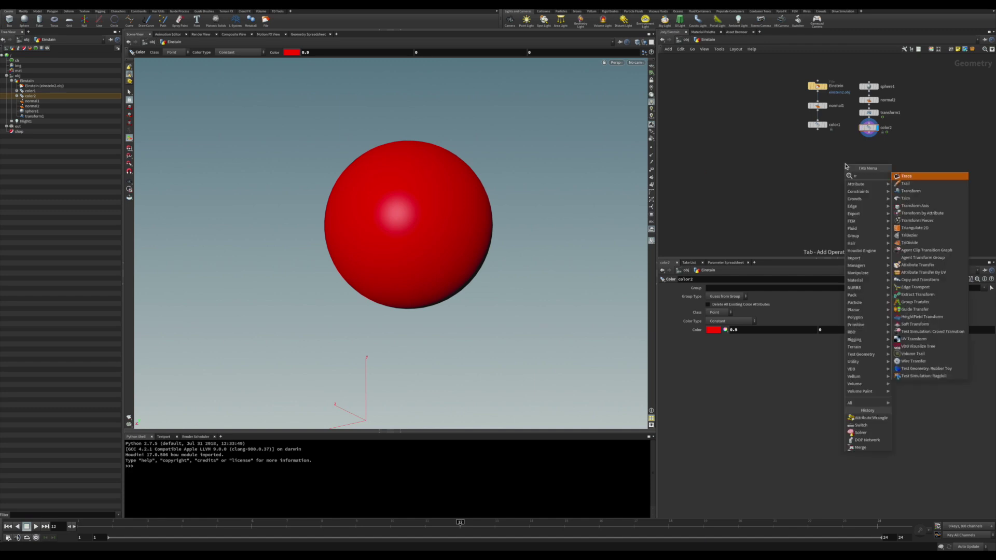
type("an")
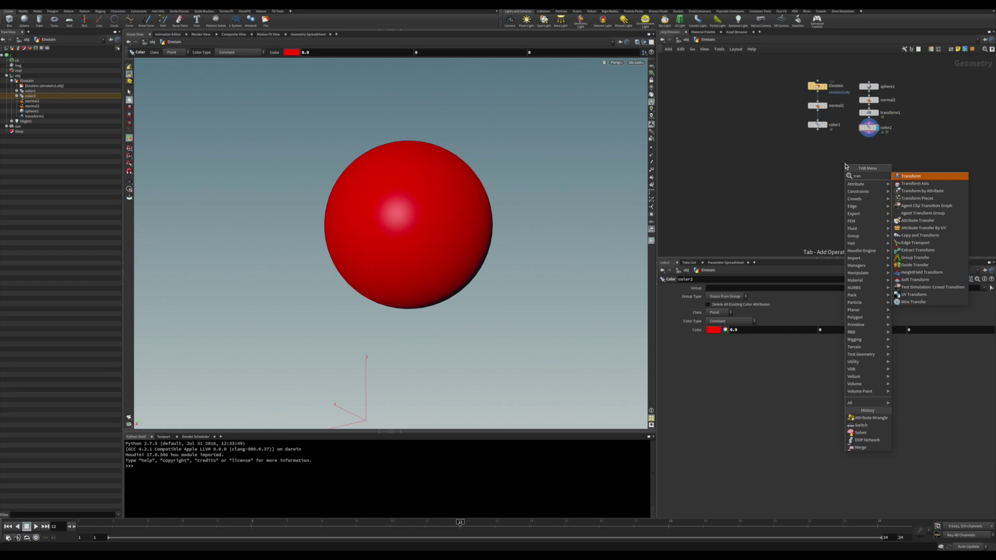
key("Down")
key("Down")
key("Down")
key("Down")
key("Down")
key("Down")
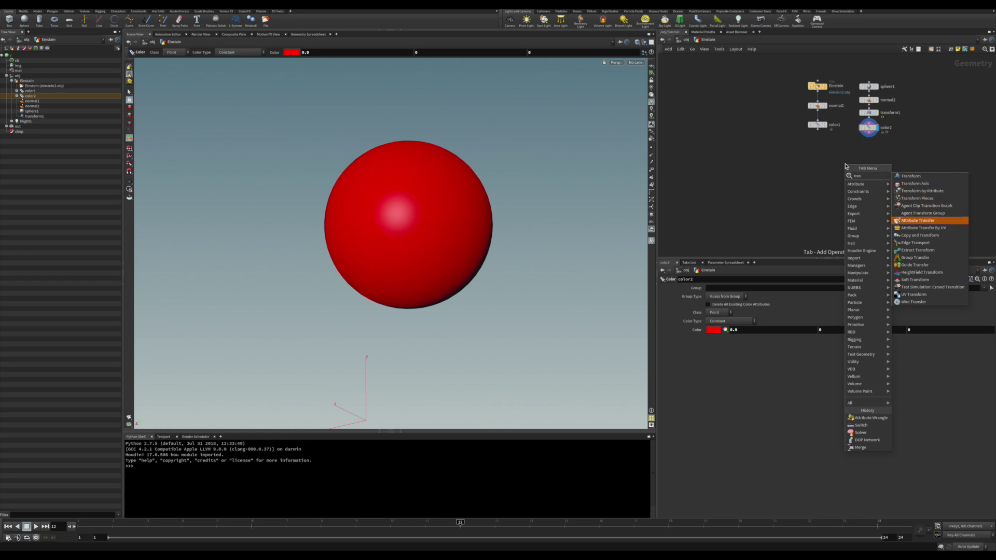
key("Return")
left_click(845, 166)
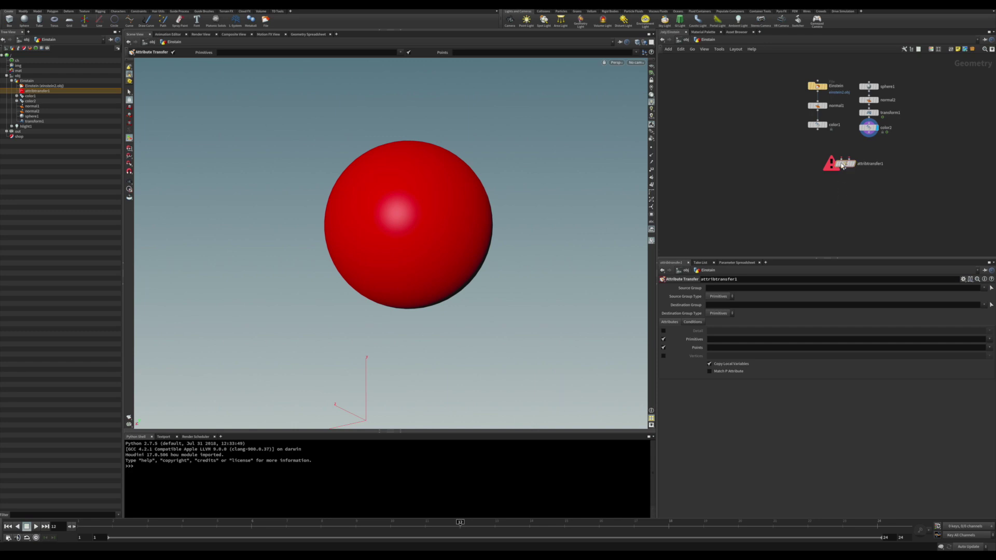
left_click(842, 160)
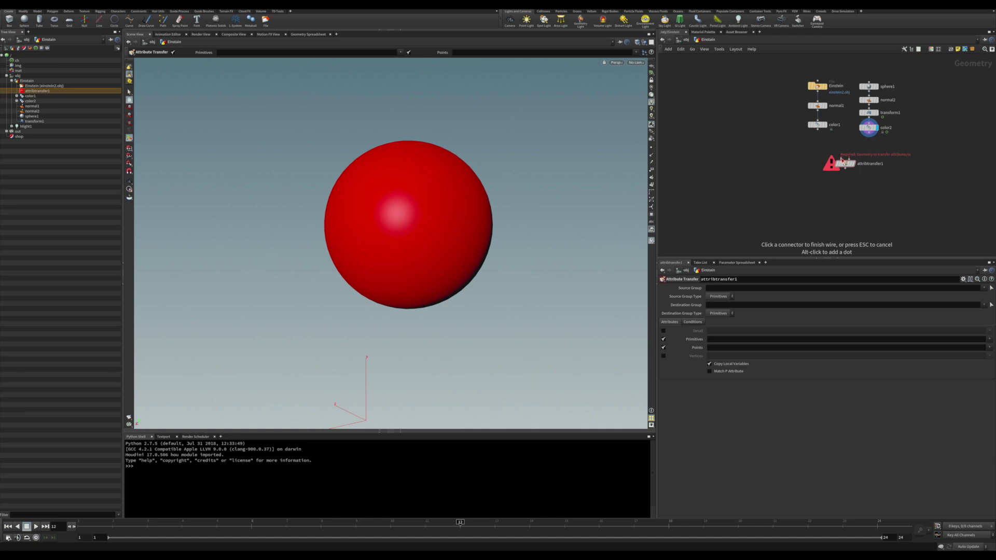
left_click(817, 129)
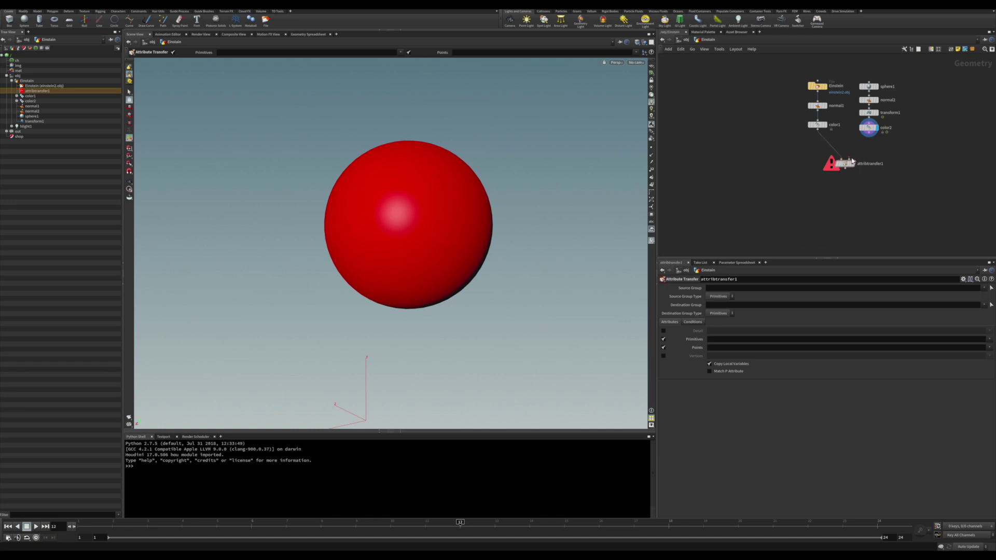
left_click(854, 163)
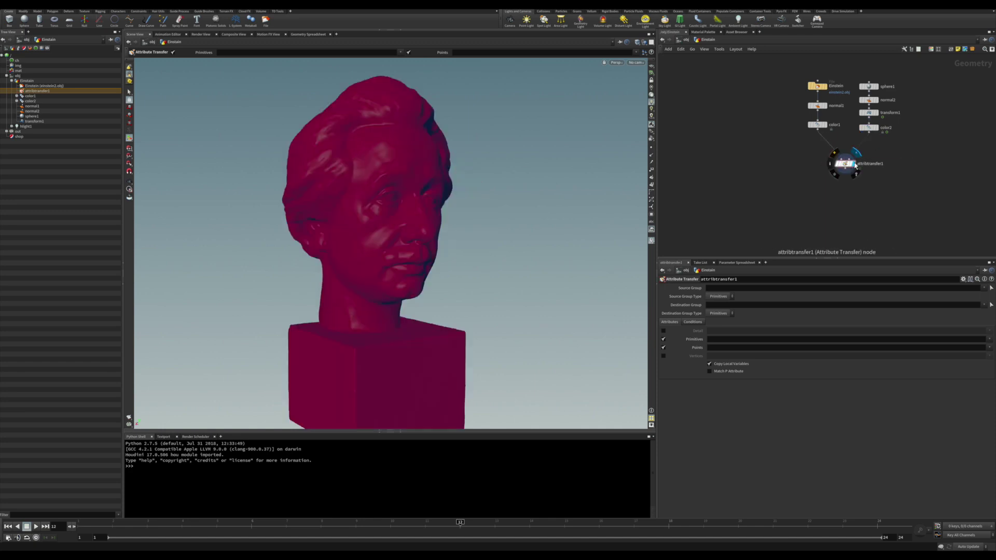
Make attribtransfer1 transfer only the point attribute Cd instead of primitive attributes.
left_click_drag(846, 168, 847, 170)
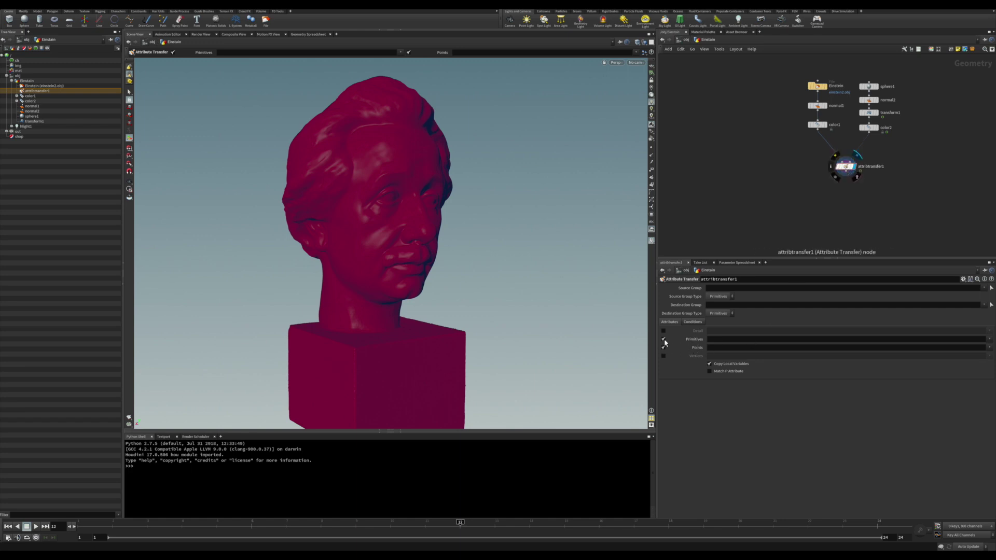
left_click(663, 339)
left_click(663, 347)
left_click(718, 348)
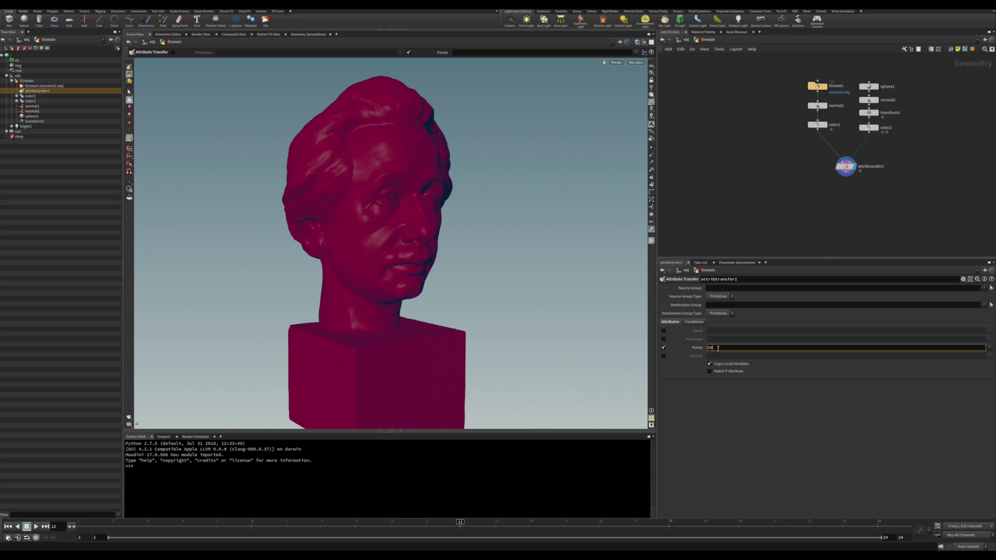
key("Return")
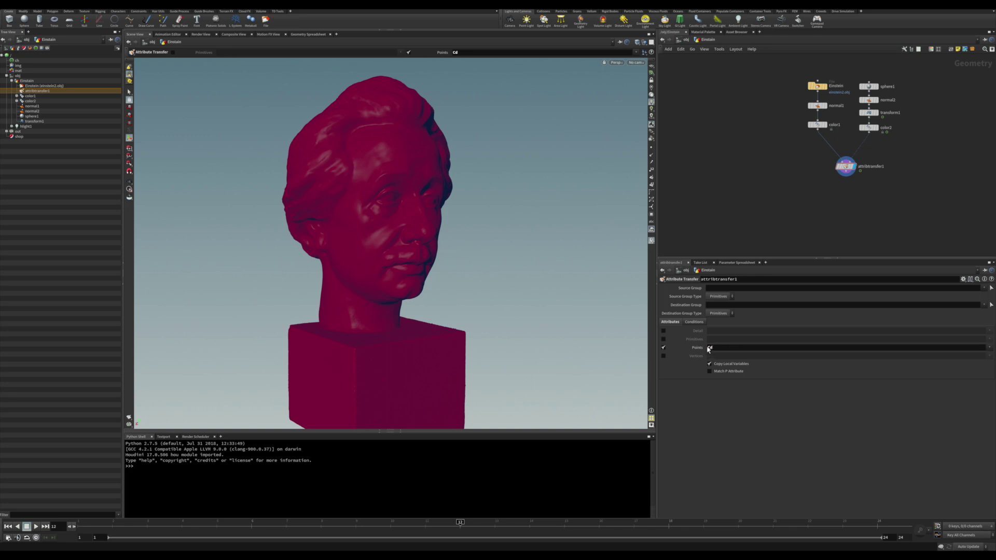
Select the Distance Threshold value 10 under Conditions, and show color2's sphere as wireframe.
left_click(695, 322)
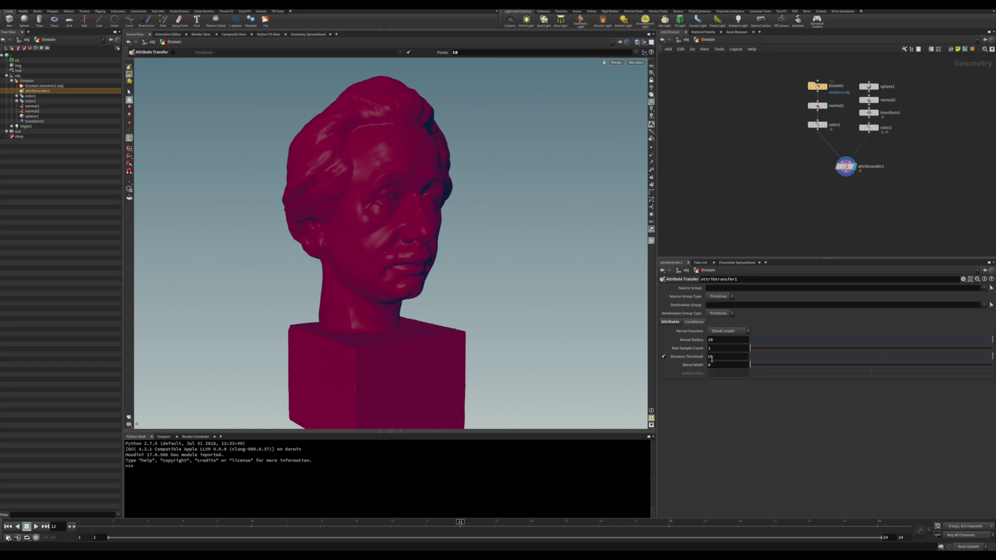
double_click(713, 357)
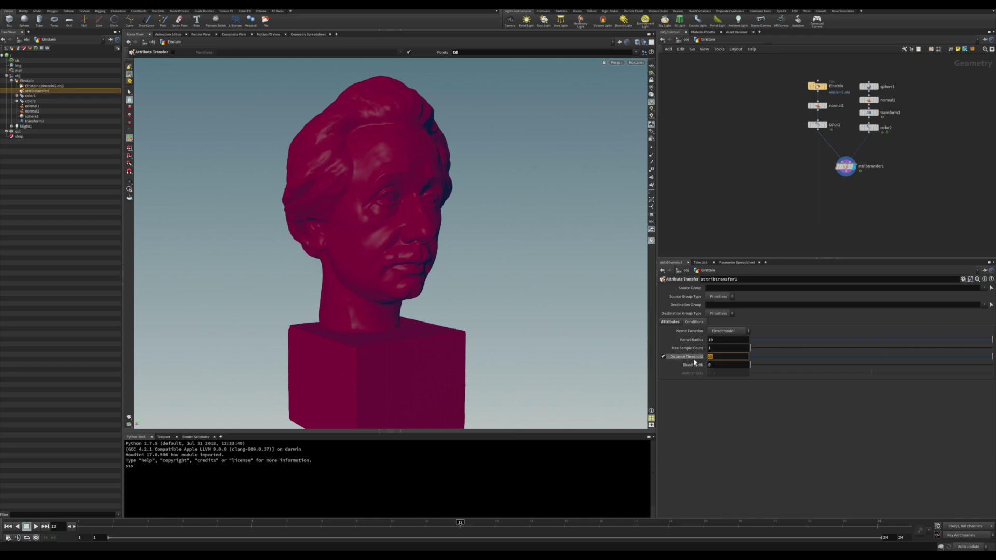
mouse_move(874, 131)
left_click(878, 137)
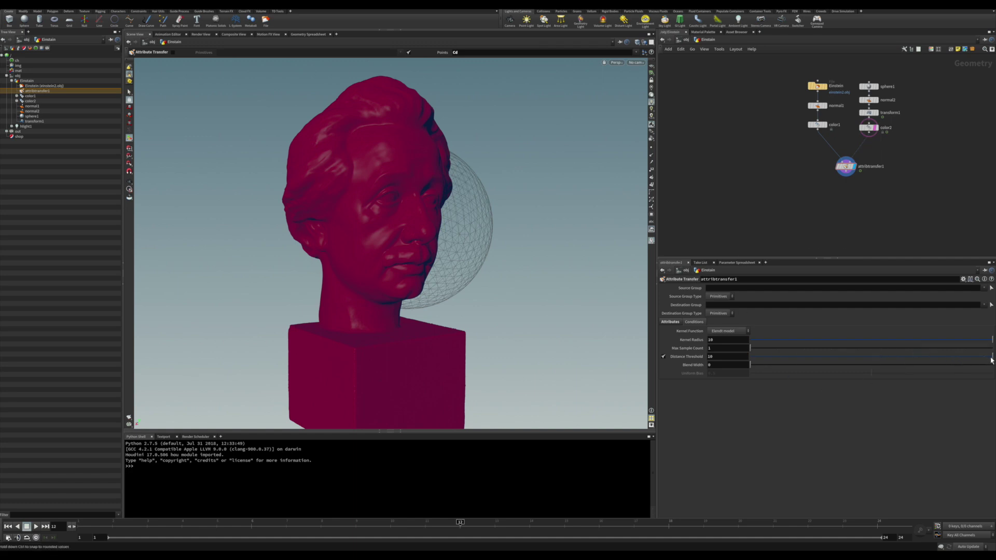
Lower the Distance Threshold to 0.088, then check the thin red band at frame 10.
left_click_drag(991, 359, 750, 359)
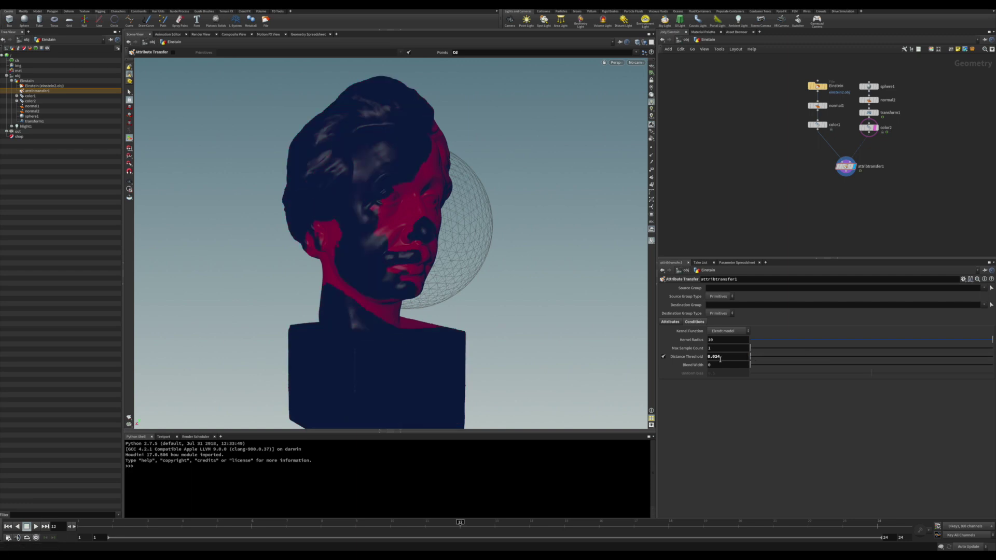
double_click(720, 358)
key("BackSpace")
key("Return")
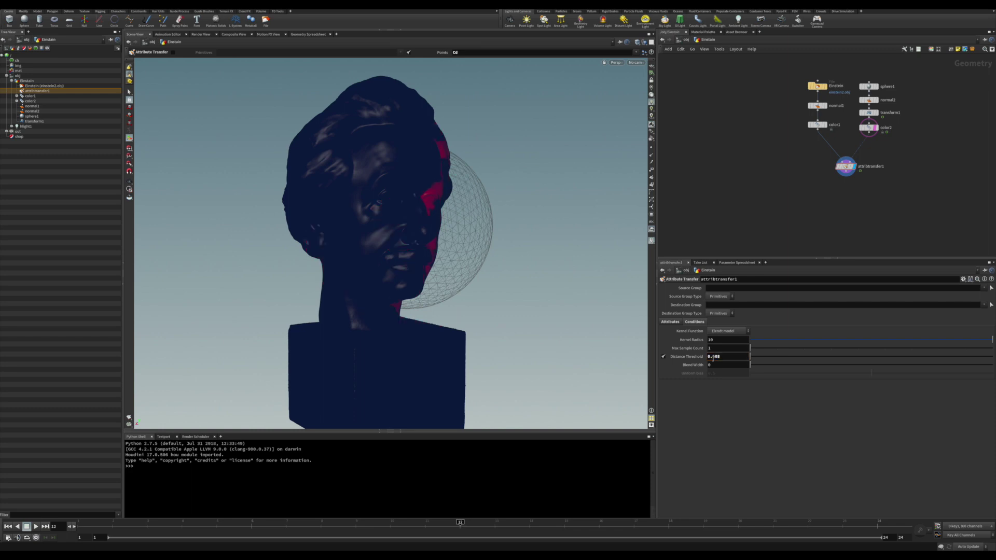
mouse_move(438, 345)
left_mouse_down("alt")
mouse_move(429, 326)
mouse_move(436, 332)
left_mouse_up("alt")
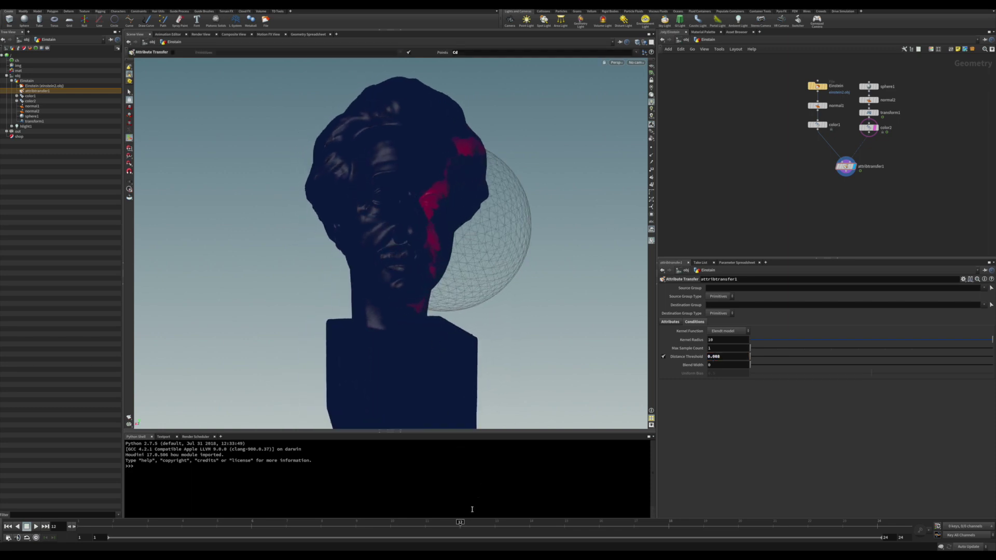
left_click_drag(460, 522, 293, 528)
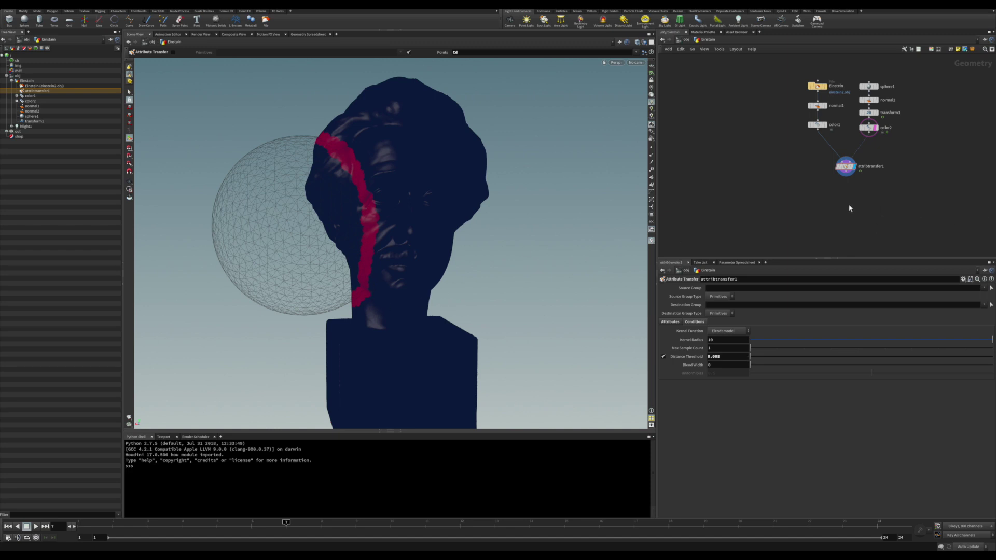
Add an Attribute Blur fed by attribtransfer1 and display its result.
key("Tab")
type("att")
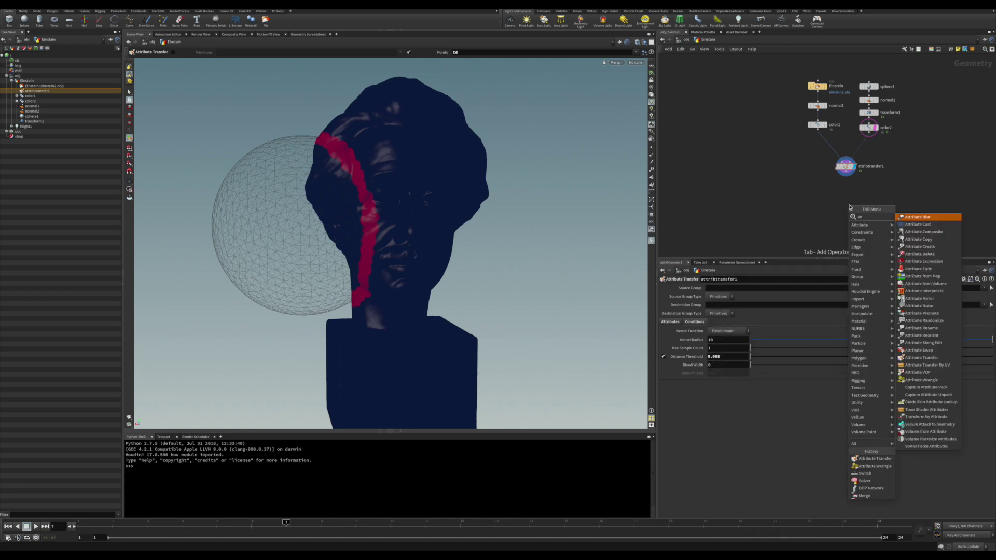
type("r")
key("Return")
left_click(845, 191)
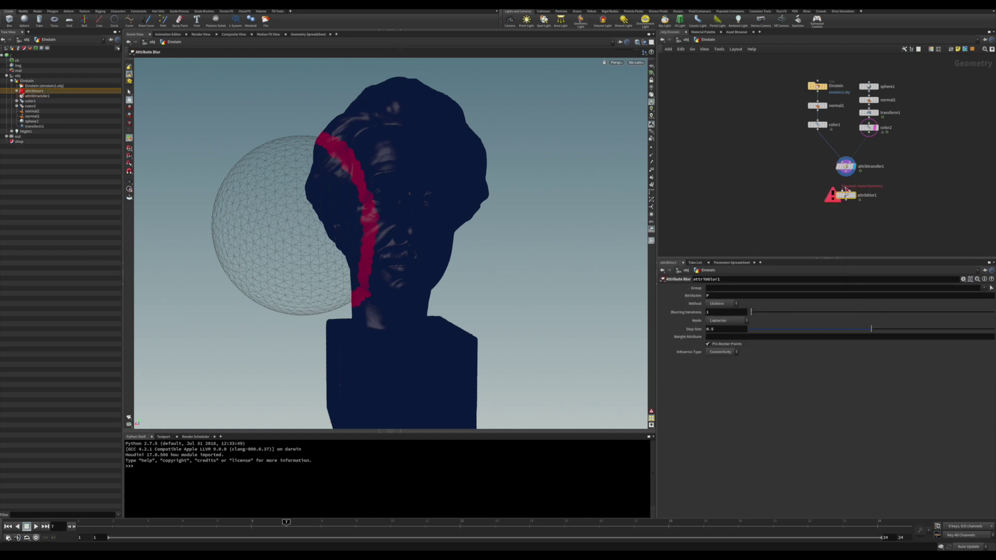
left_click(845, 189)
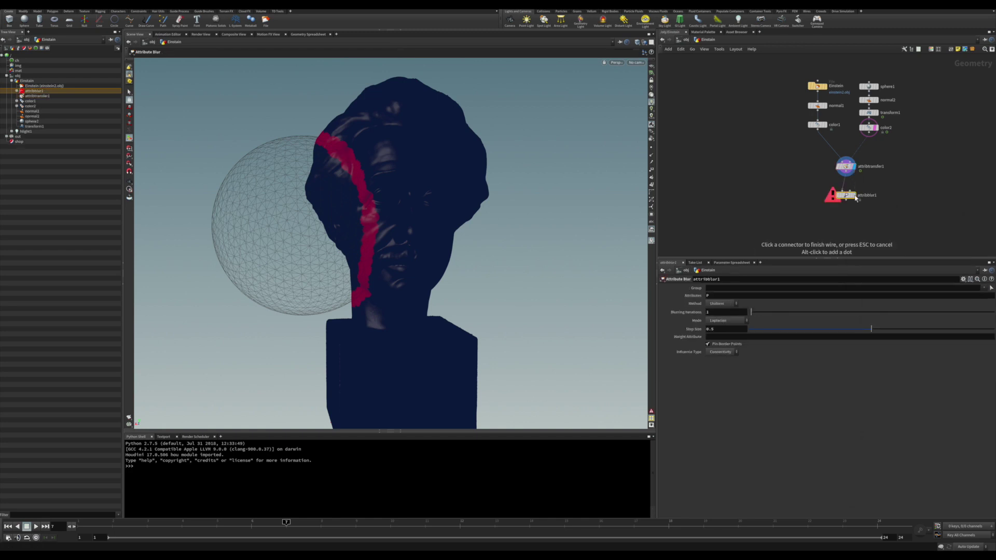
left_click(855, 198)
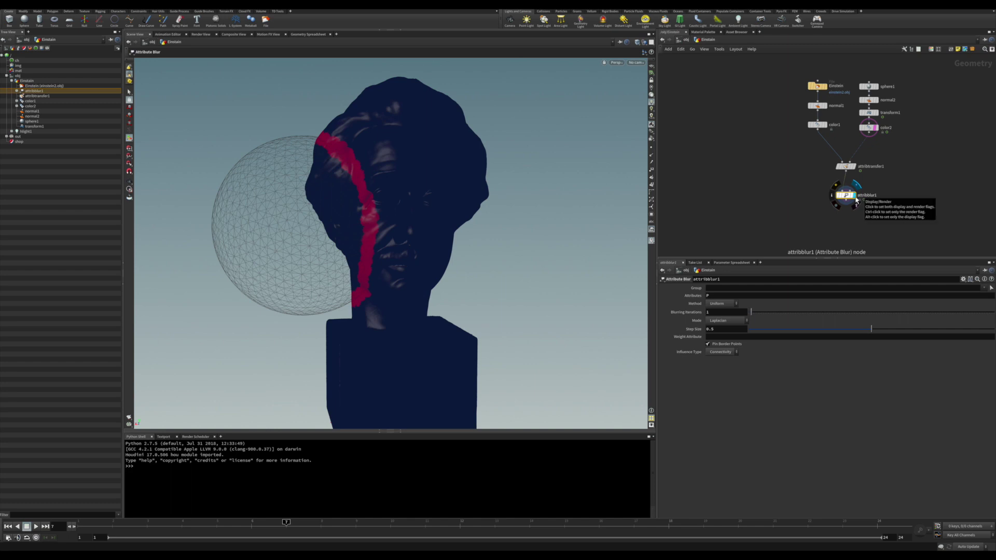
left_click(857, 199)
Set attribblur1's Blurring Iterations to 64 and its Attributes to Cd.
left_click_drag(750, 313, 943, 313)
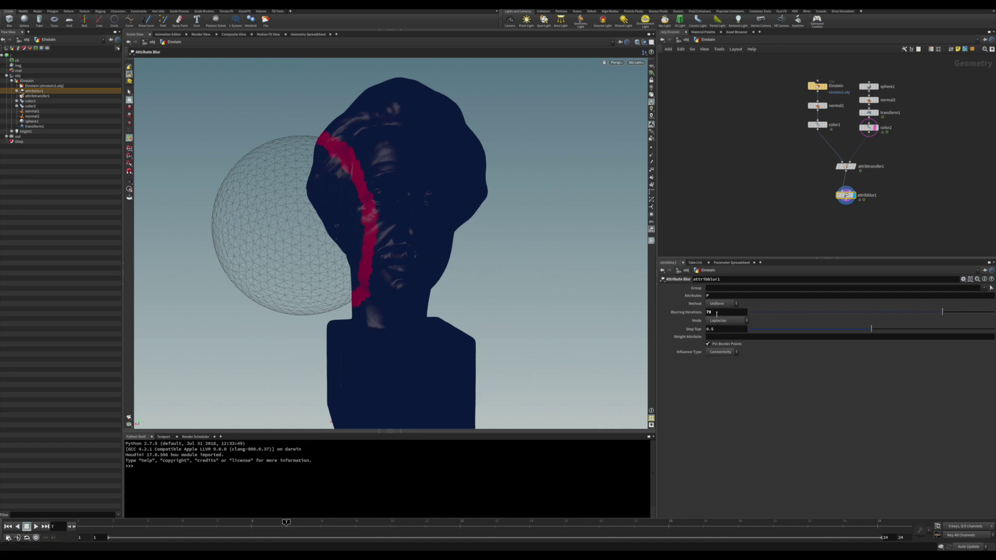
double_click(721, 313)
type("64")
key("Return")
left_click(705, 296)
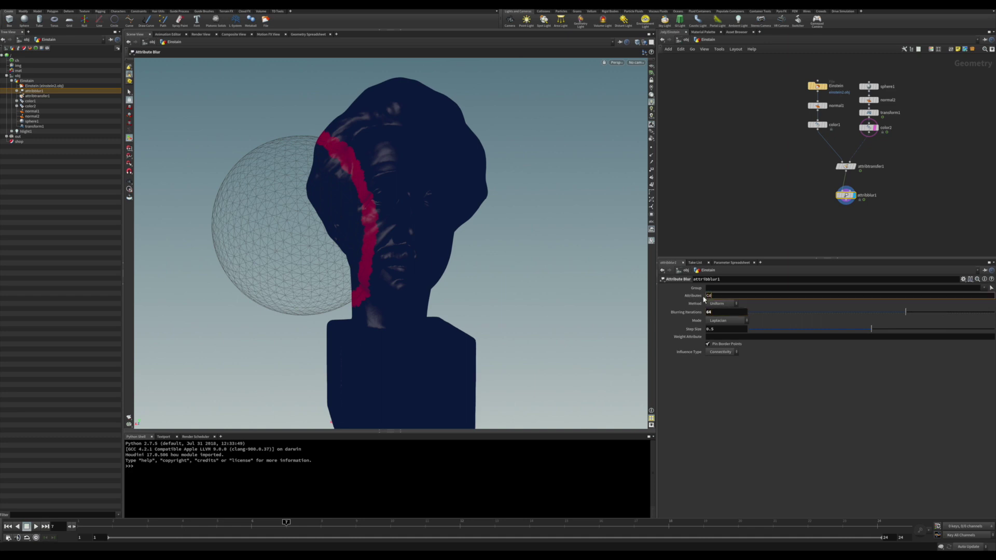
key("Return")
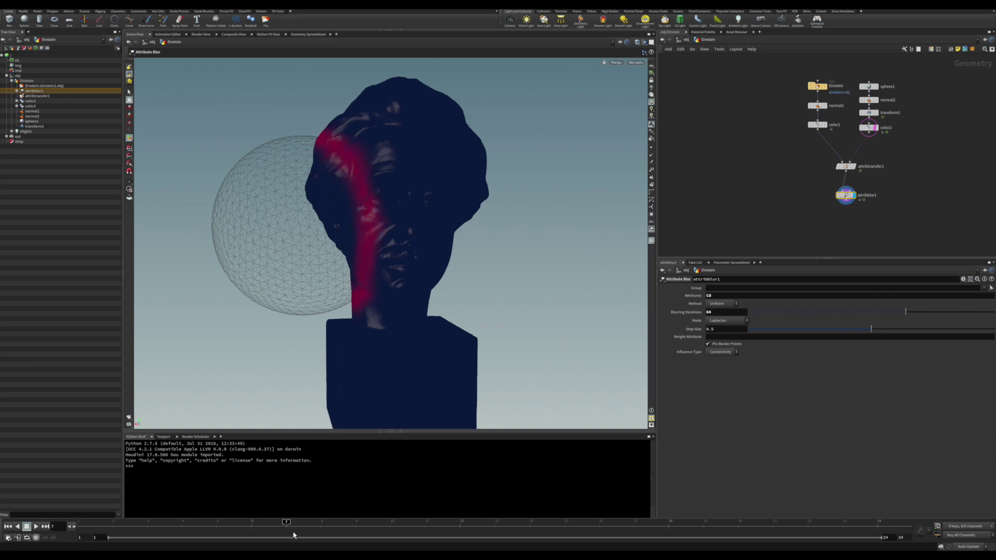
left_click_drag(321, 521, 425, 521)
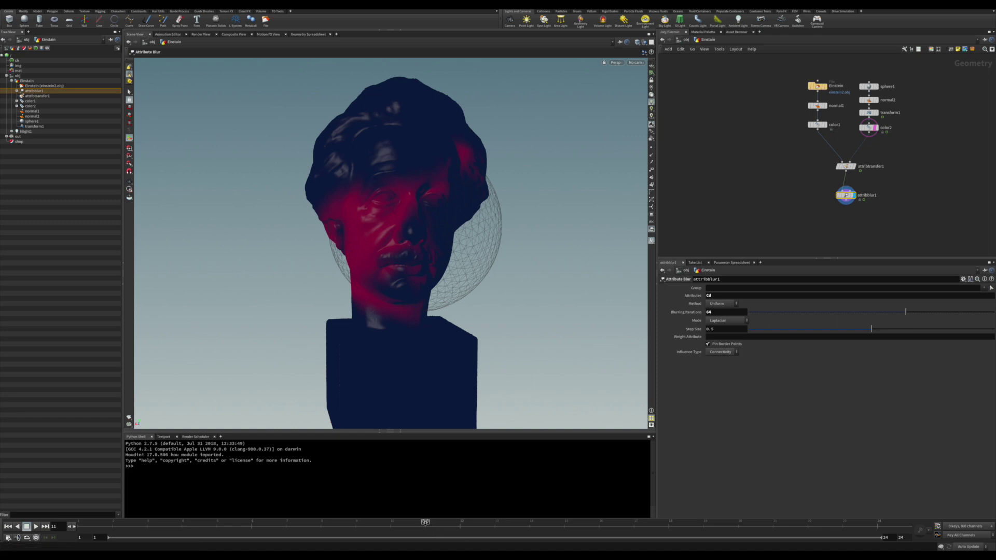
left_click_drag(425, 522, 361, 525)
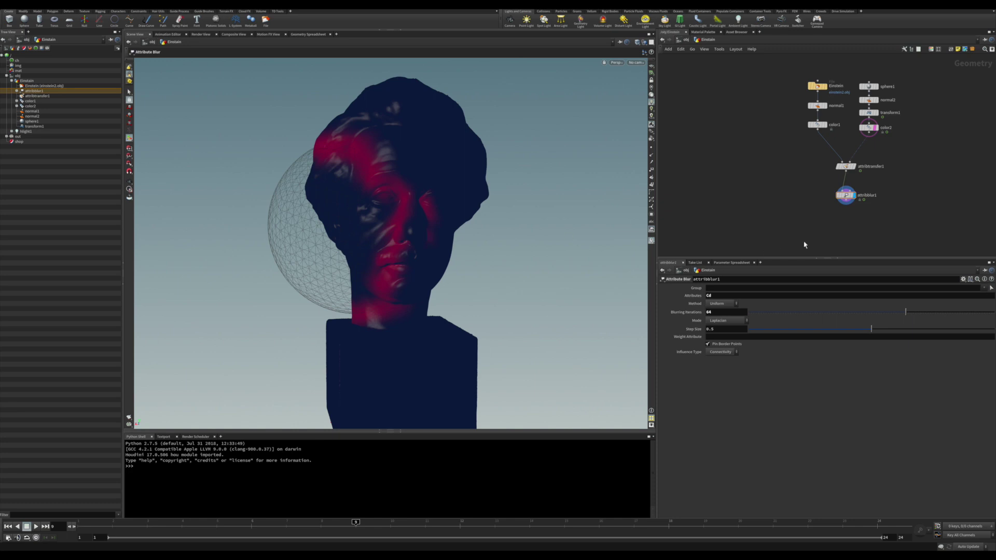
middle_click_drag(862, 237, 860, 214)
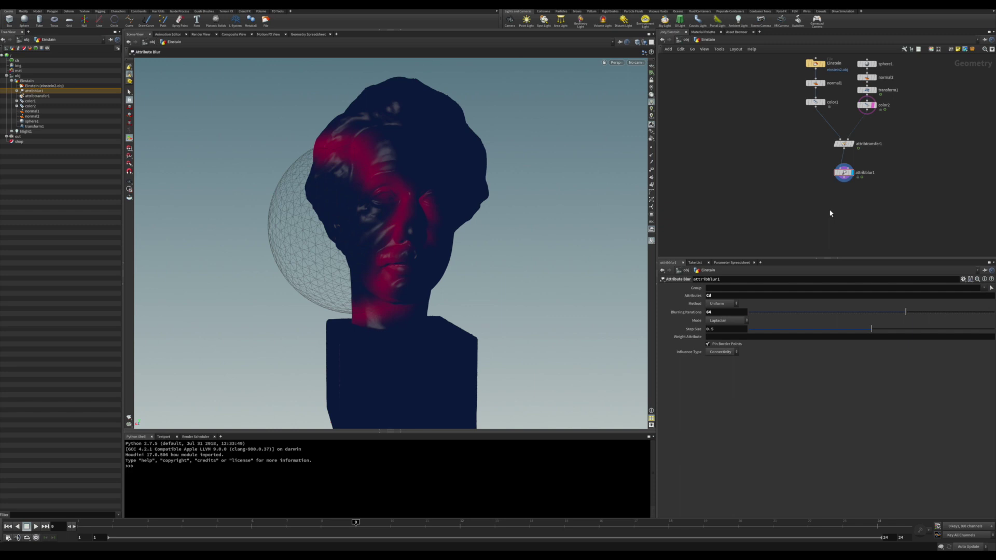
key("Tab")
Add a Solver node below attribblur1, fed by it, and make it the displayed output.
type("solv")
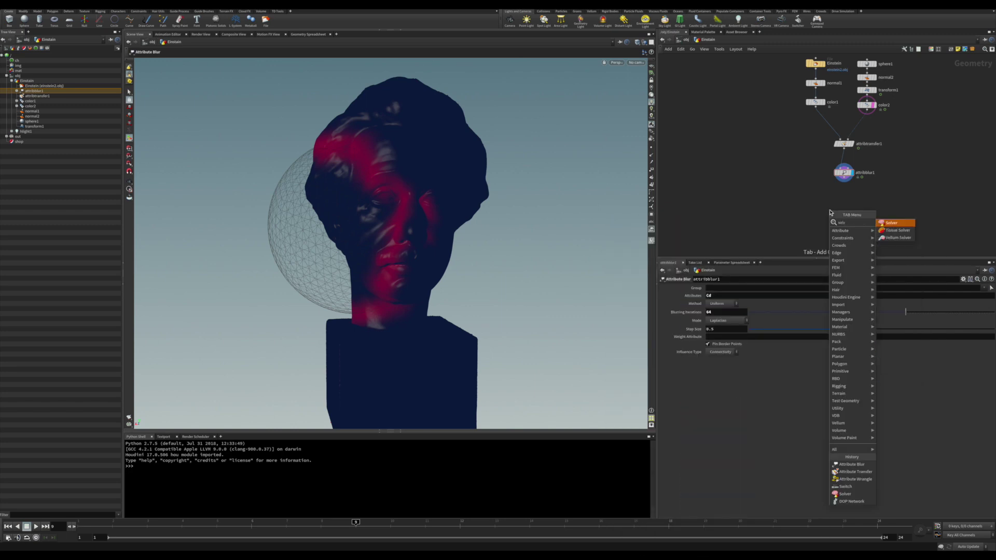
key("Return")
left_click(843, 201)
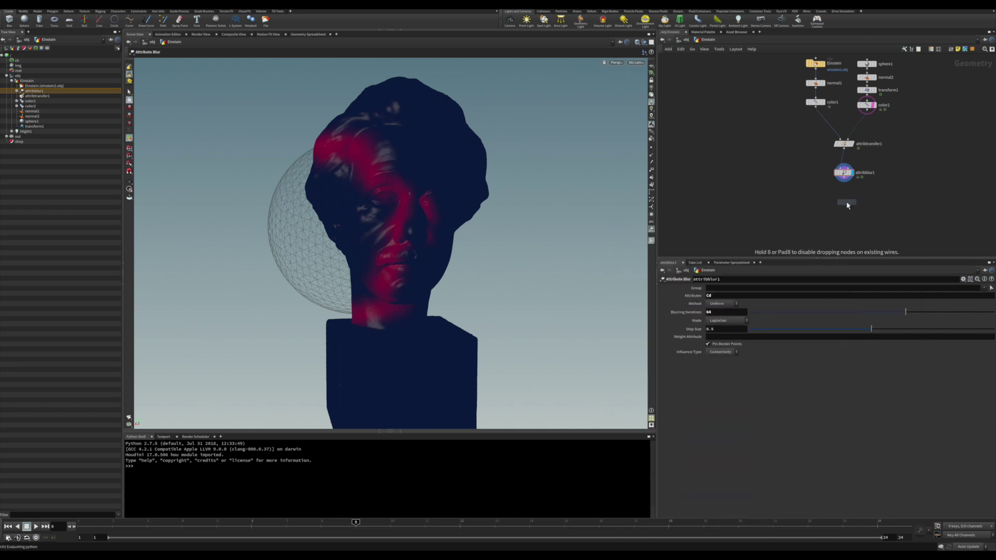
mouse_move(841, 198)
left_mouse_down()
mouse_move(843, 180)
mouse_move(839, 209)
left_mouse_up()
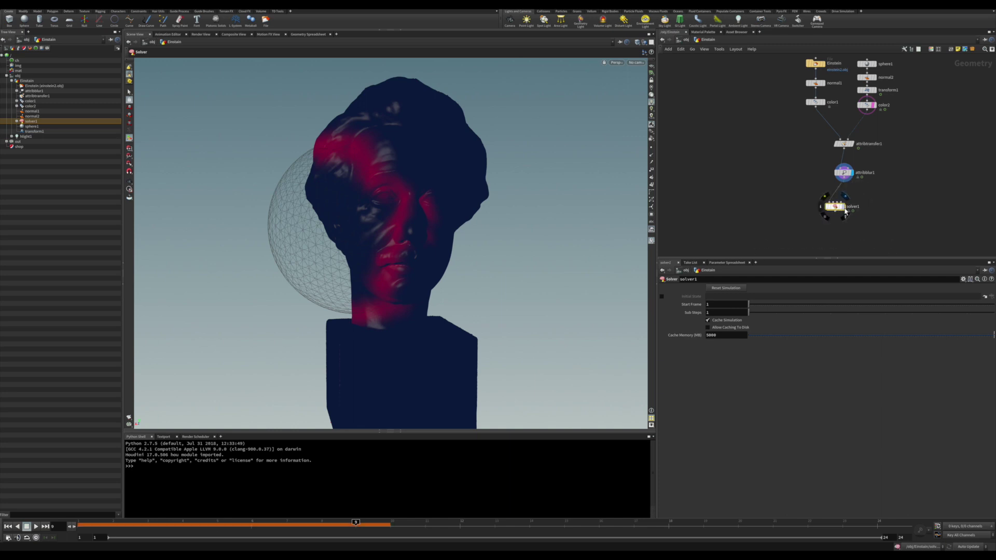
left_click(840, 207)
Look inside solver1, return to the Einstein network, and copy its Start Frame parameter.
double_click(836, 209)
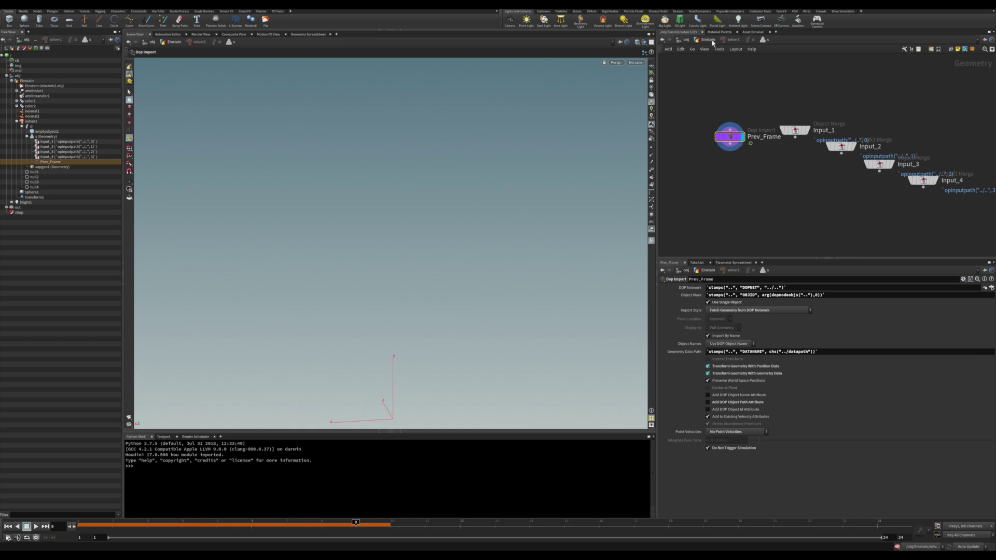
left_click(729, 41)
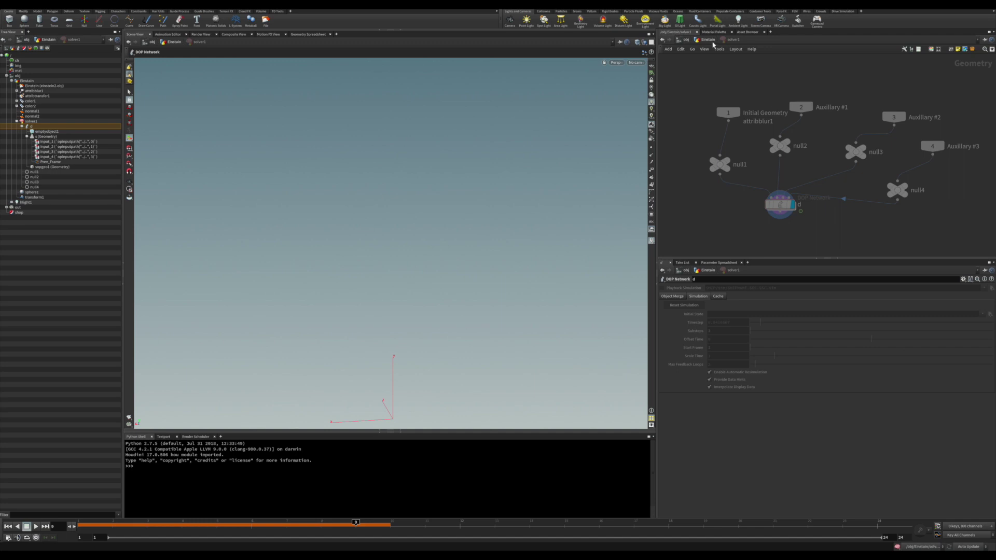
left_click(711, 42)
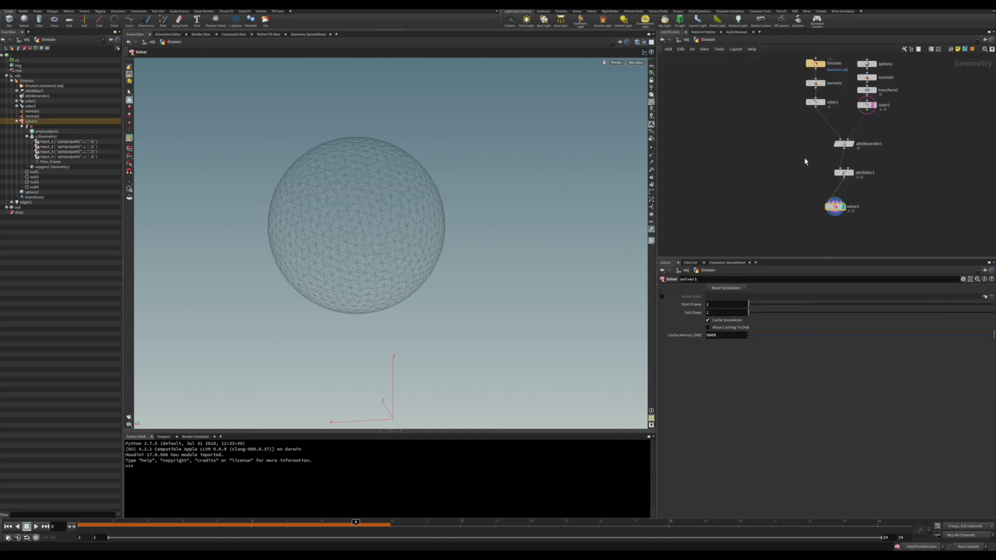
right_click(698, 307)
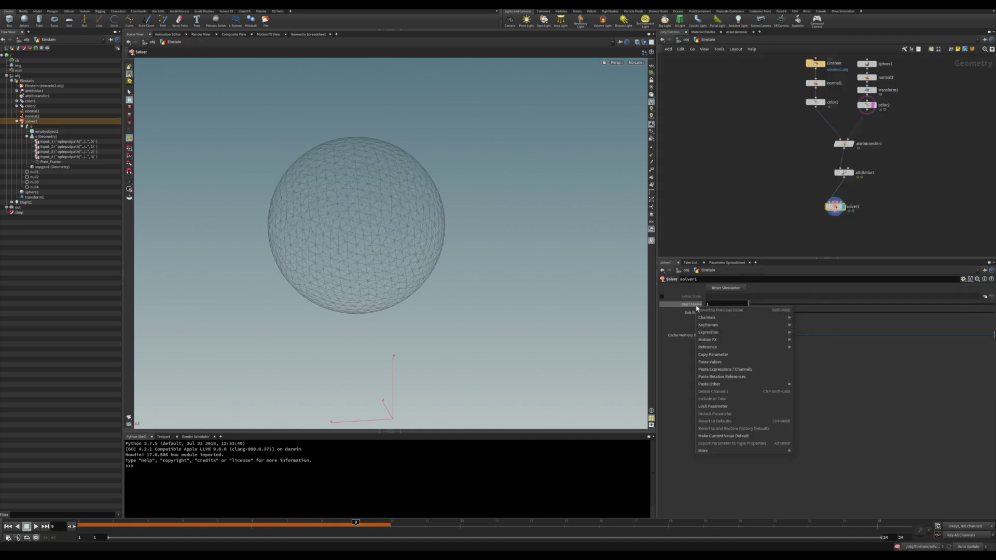
left_click(724, 356)
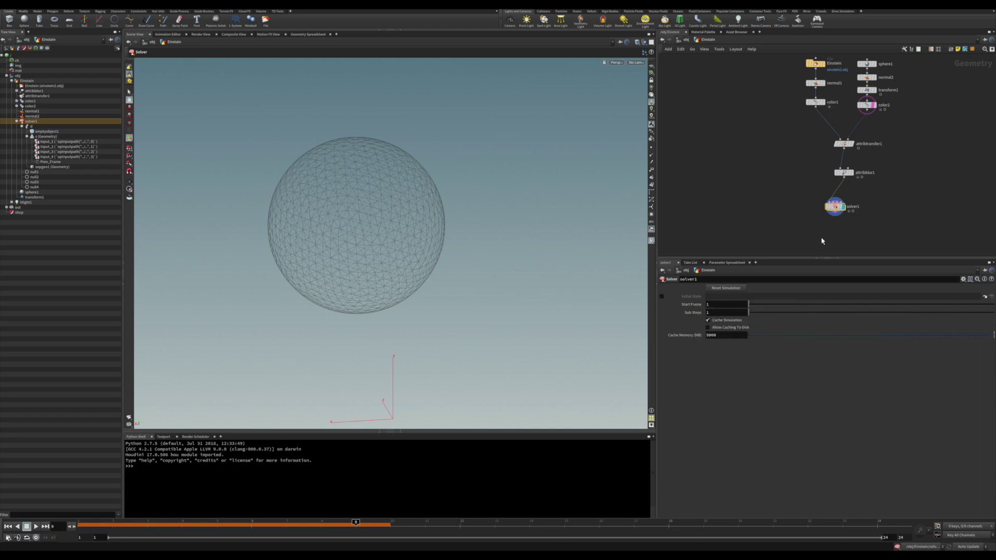
Inside solver1, add a Switch fed by Prev_Frame and Input_1 and display it.
double_click(835, 207)
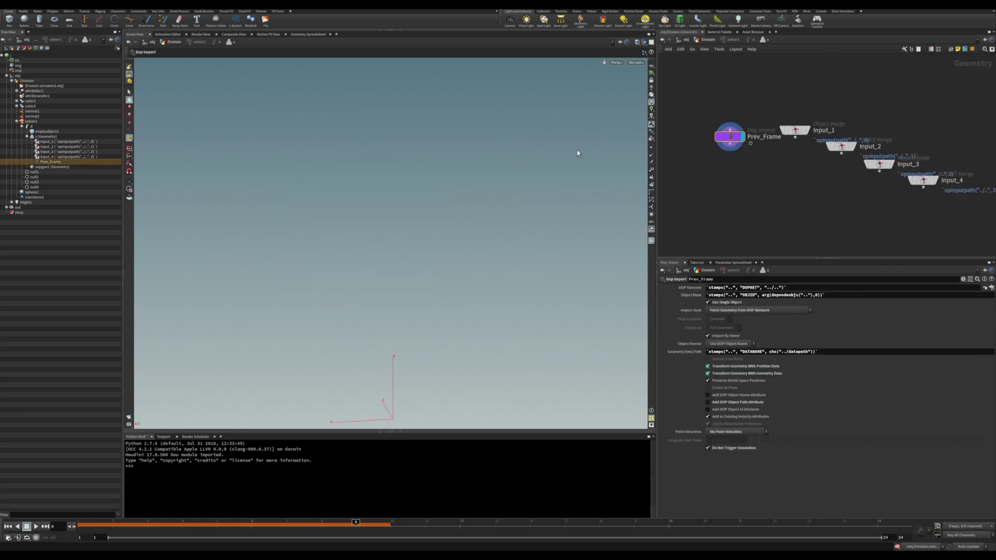
key("Tab")
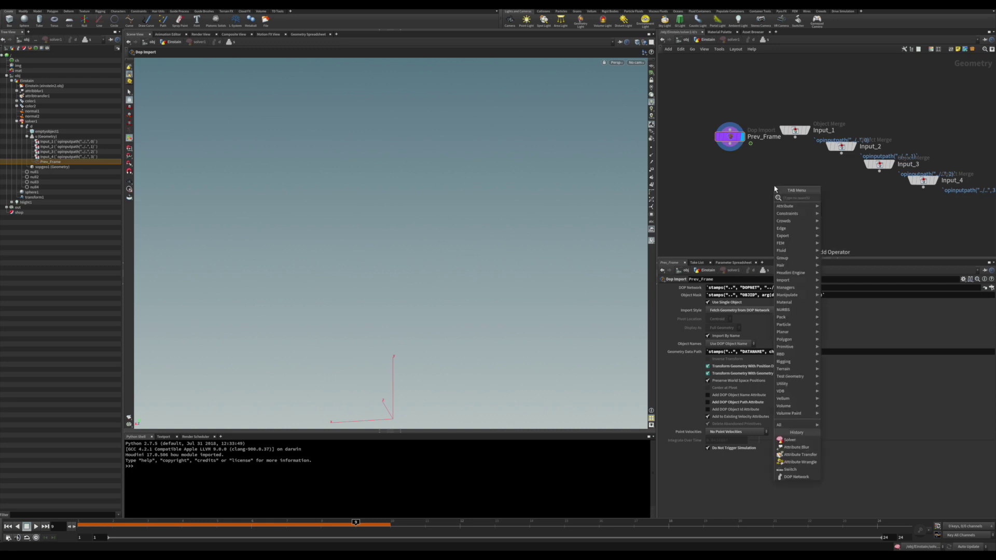
type("sw")
key("Down")
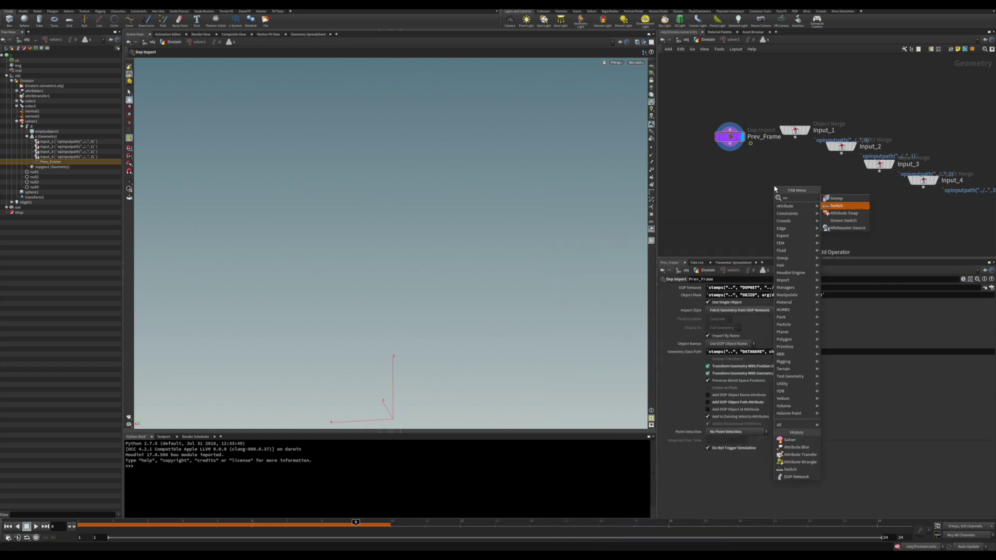
key("Return")
left_click(774, 189)
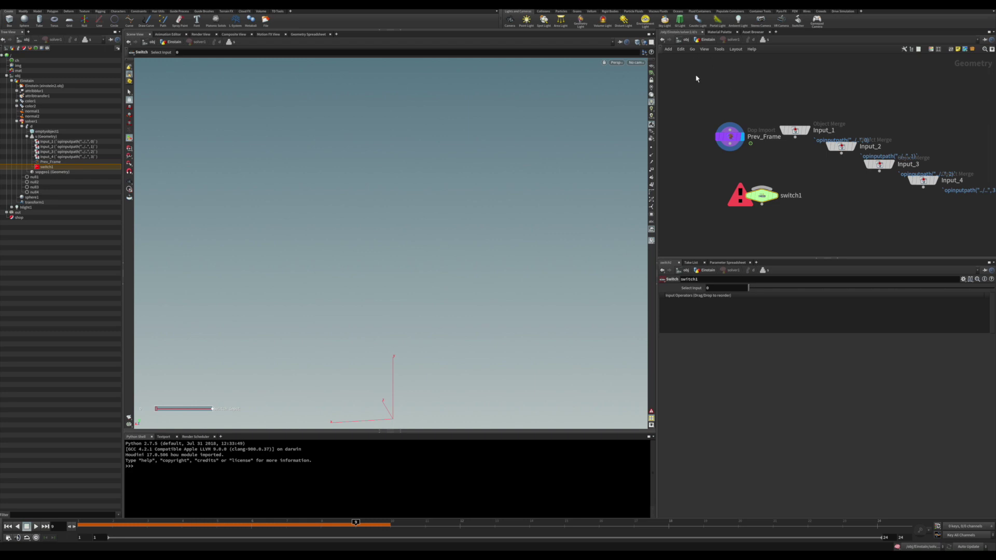
left_click_drag(700, 88, 804, 144)
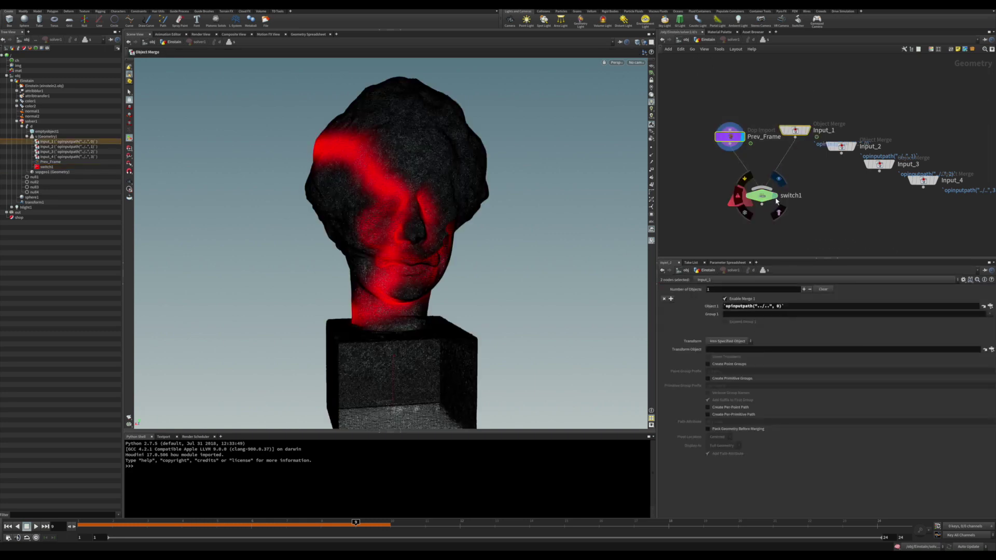
left_click(776, 199)
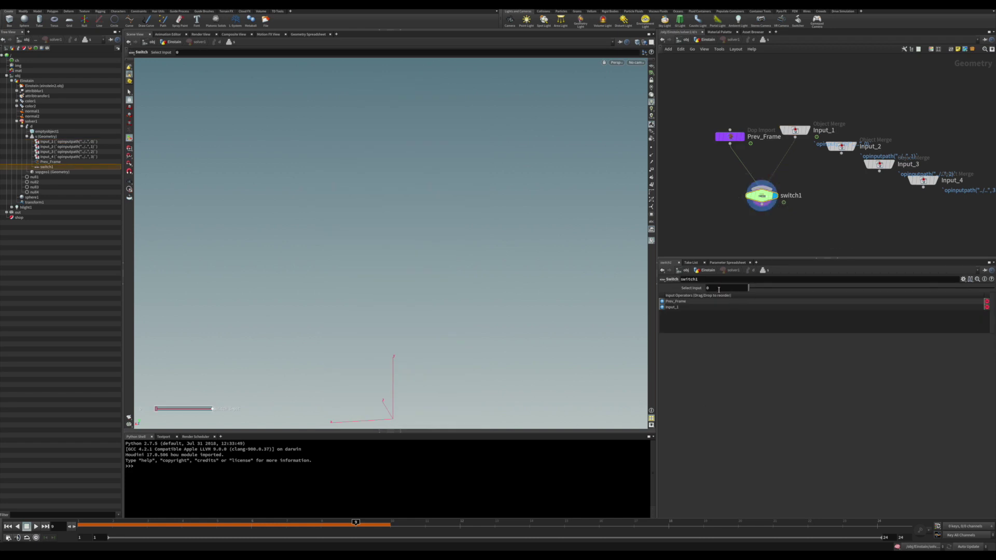
Set switch1's Select Input to if($F>ch("../../../startframe"), 1, 0) using a relative reference.
double_click(716, 290)
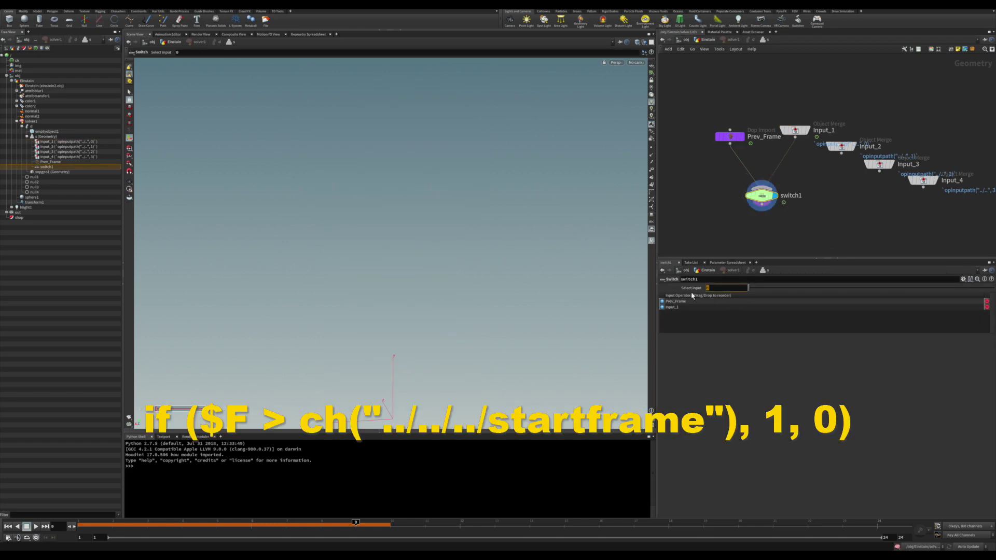
type("if")
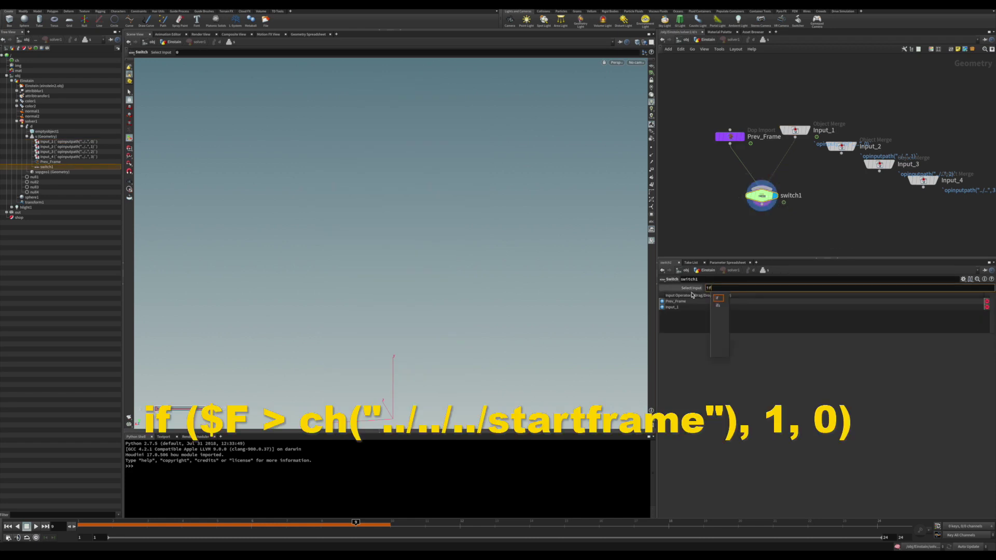
type("(")
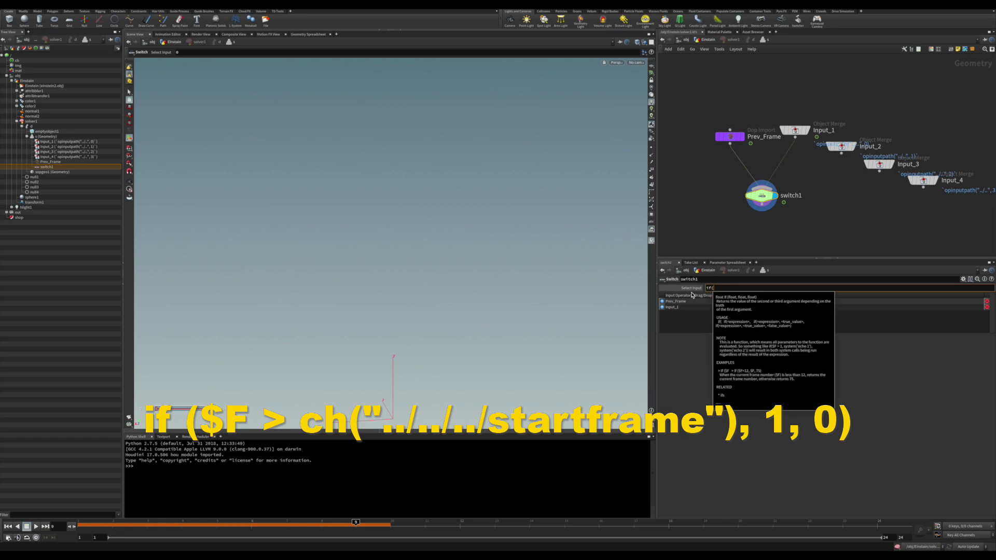
type("$F>")
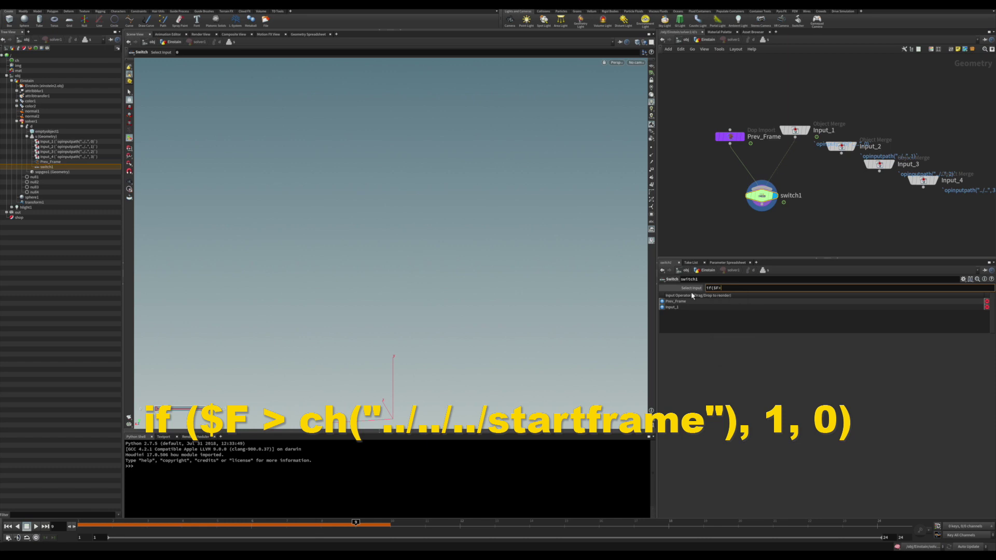
right_click(722, 288)
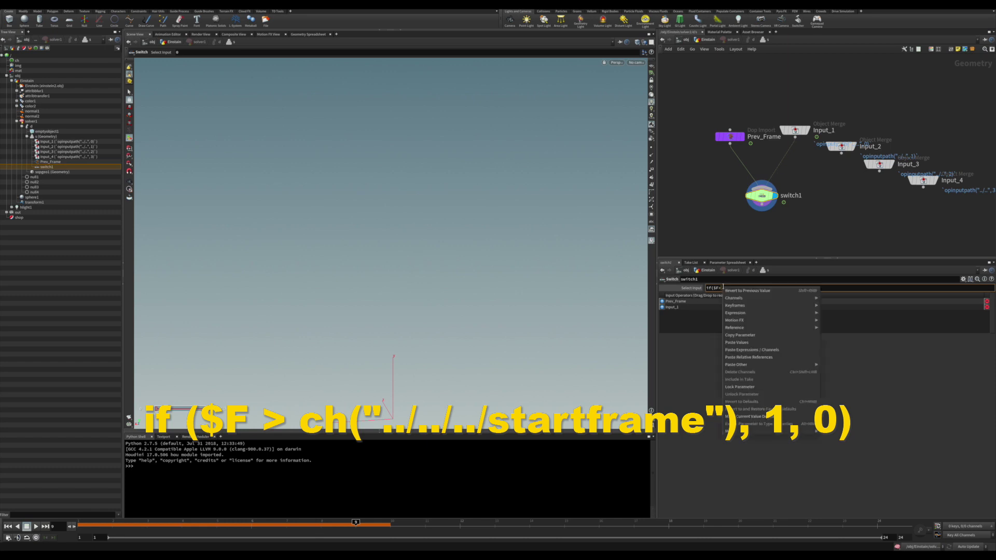
left_click(753, 358)
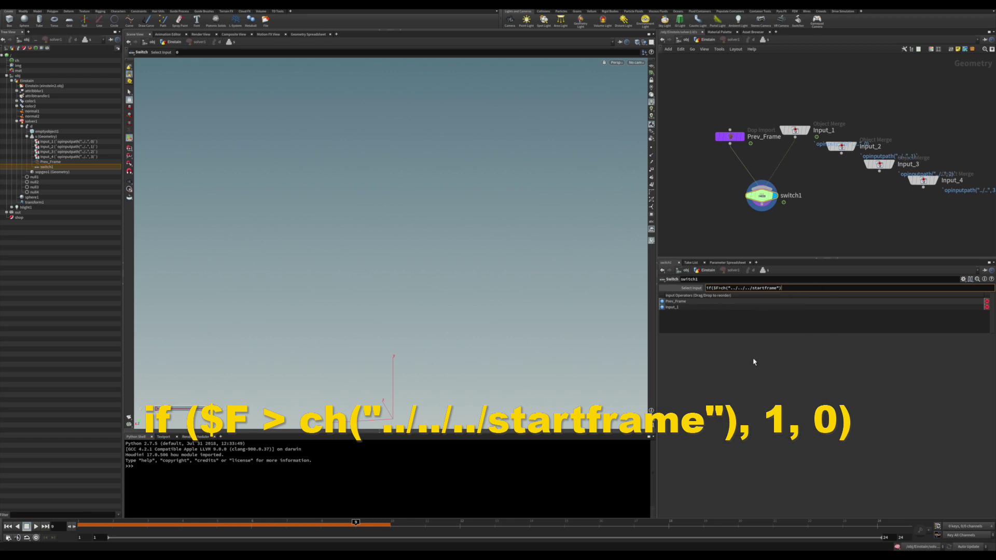
type(", 1, 0)")
key("Return")
key("Tab")
Add an Attribute Wrangle fed by switch1, display it, and step to frame 4.
type("wr")
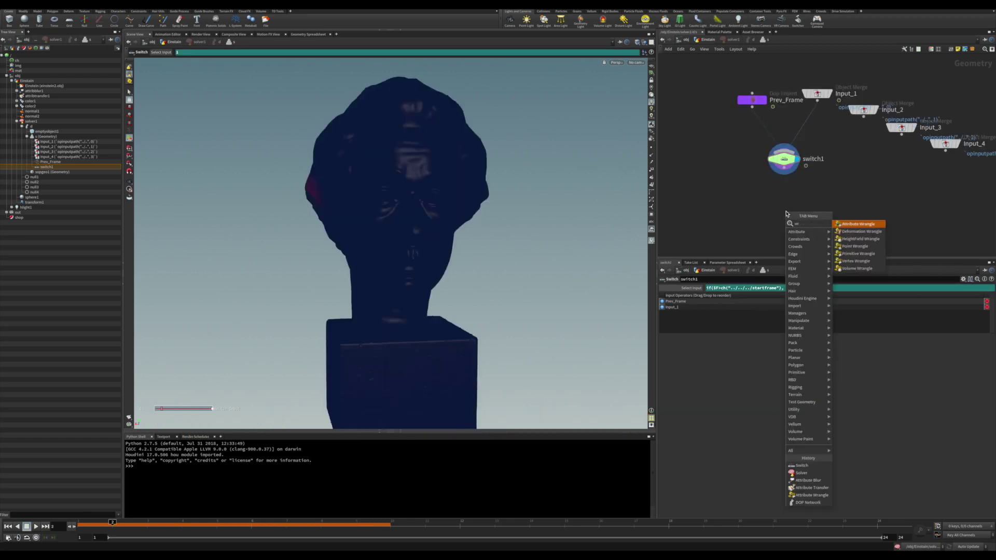
left_click(874, 225)
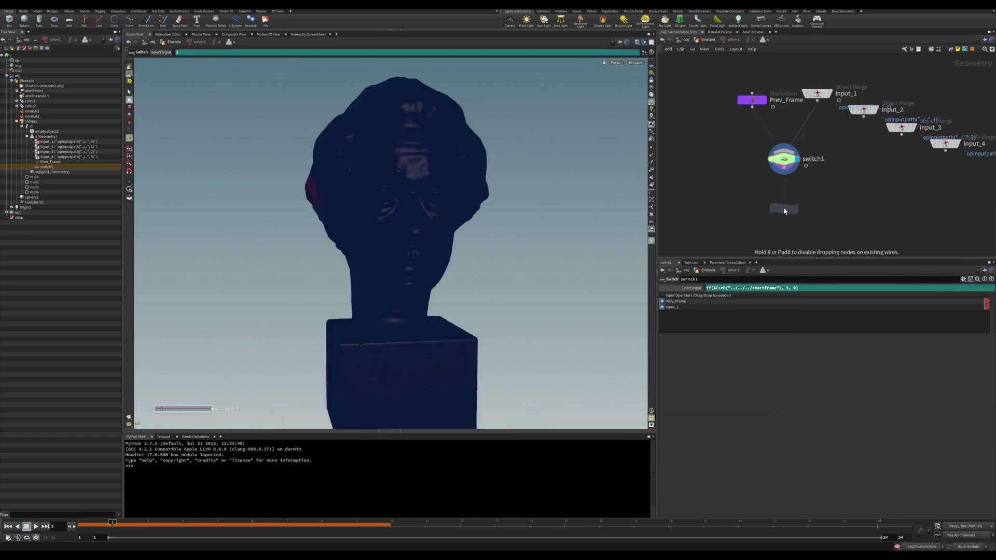
left_click(775, 209)
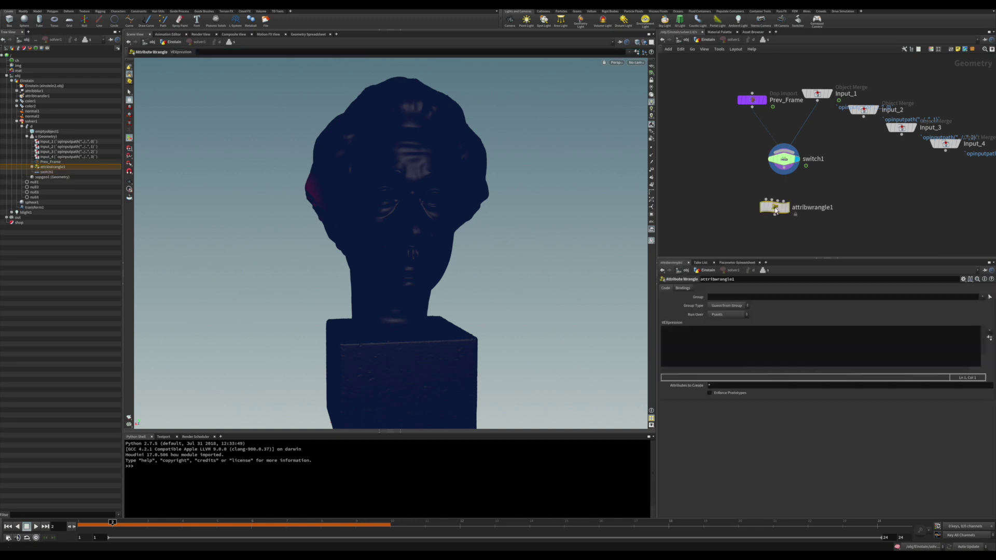
left_click_drag(776, 210, 789, 174)
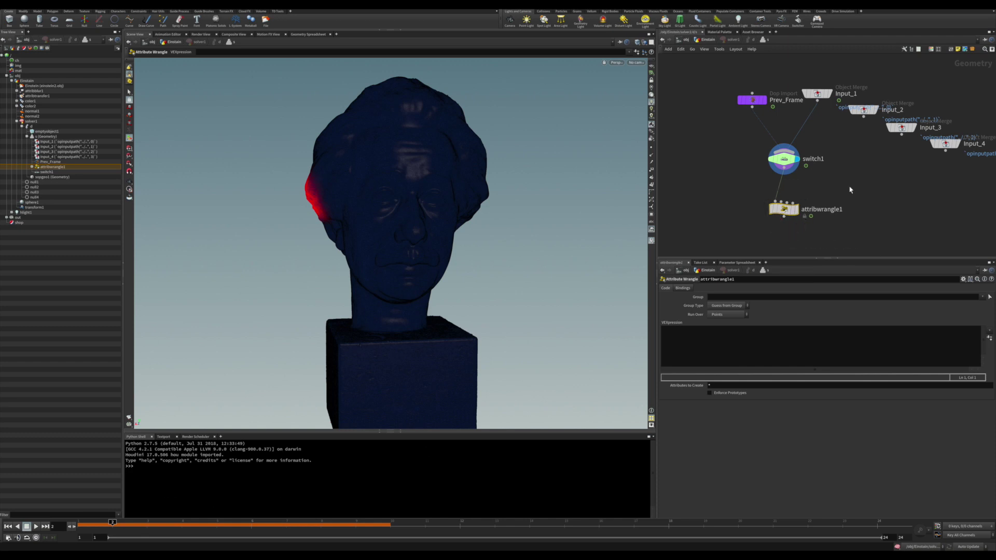
left_click(797, 215)
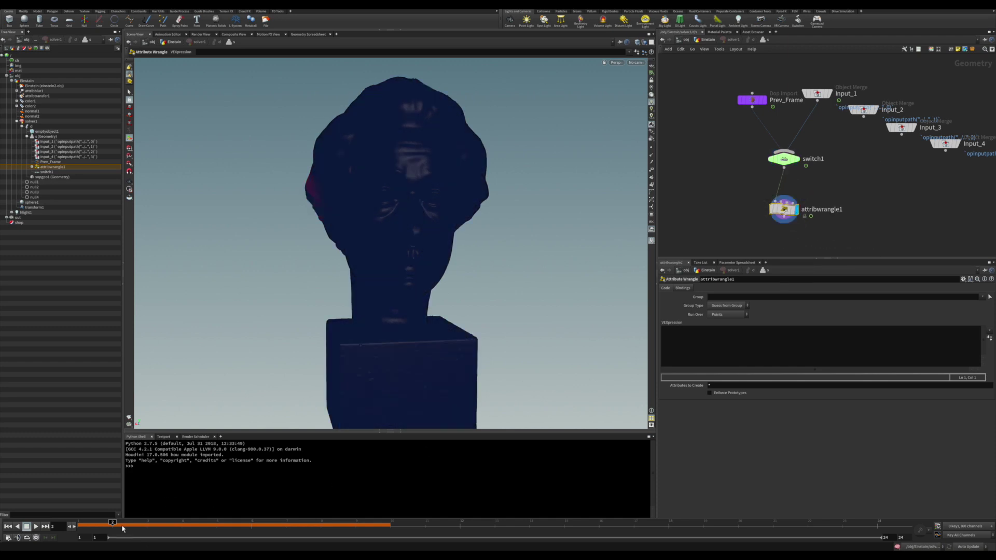
left_click(147, 522)
left_click_drag(146, 522, 217, 522)
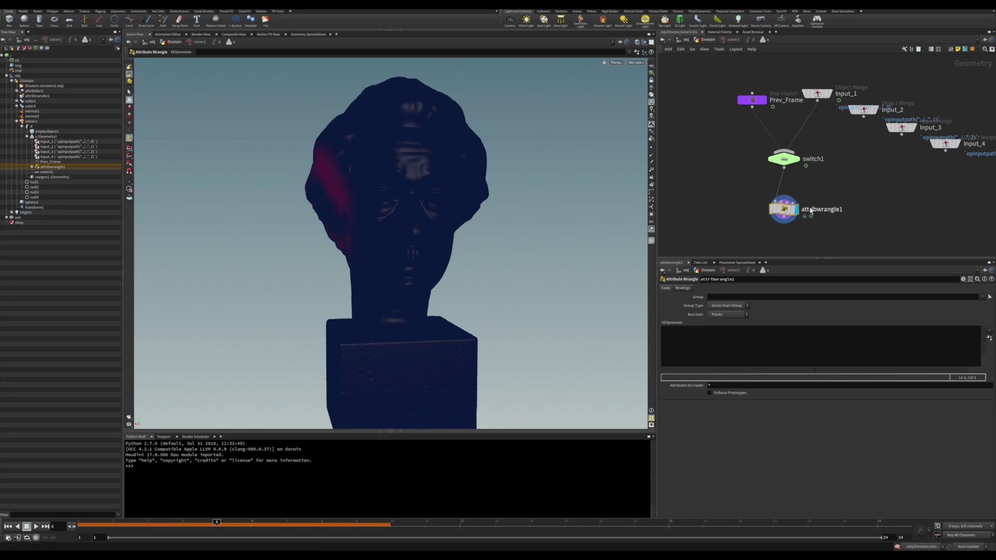
Connect Prev_Frame into the wrangle's second input and tidy the node's position.
left_click_drag(779, 198, 768, 132)
left_click_drag(782, 215, 787, 214)
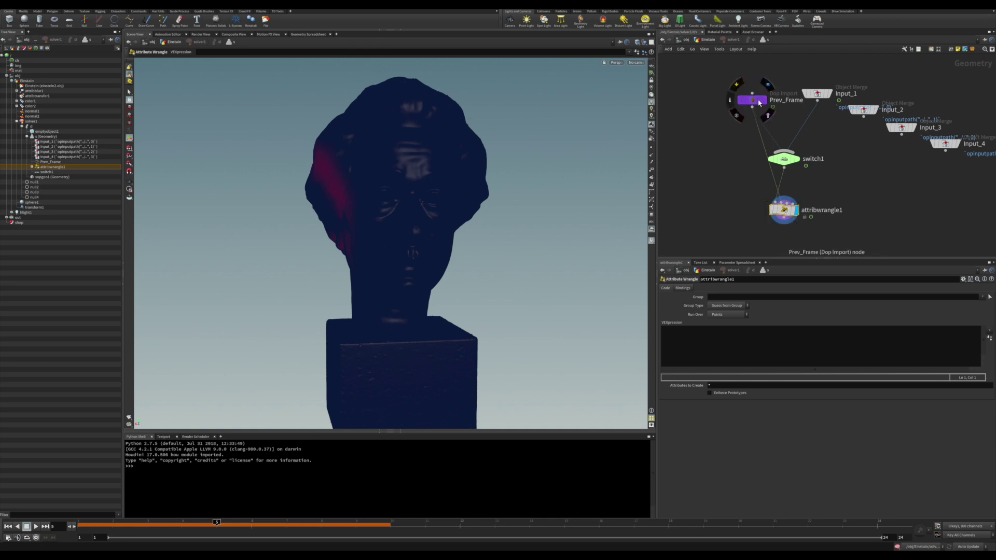
left_click(703, 338)
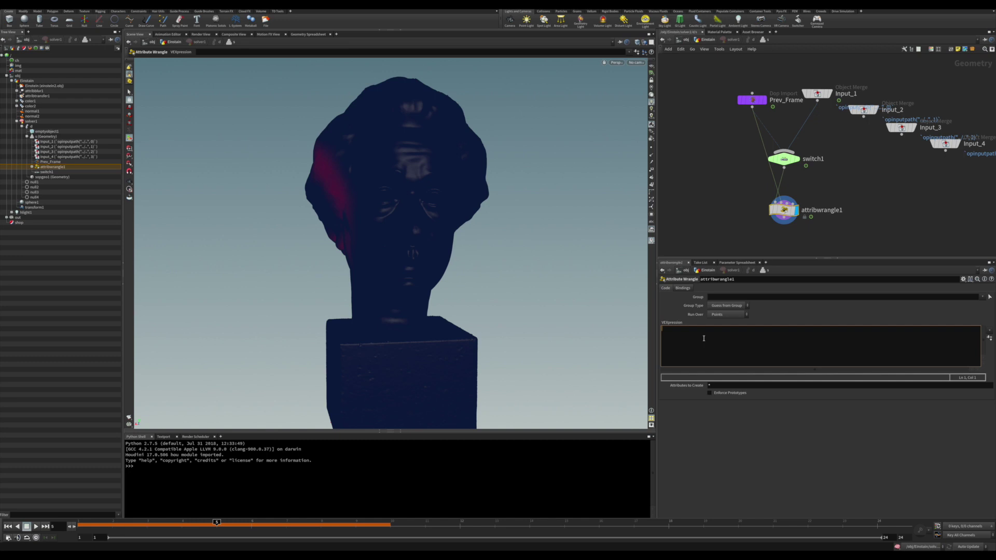
type("v@prev")
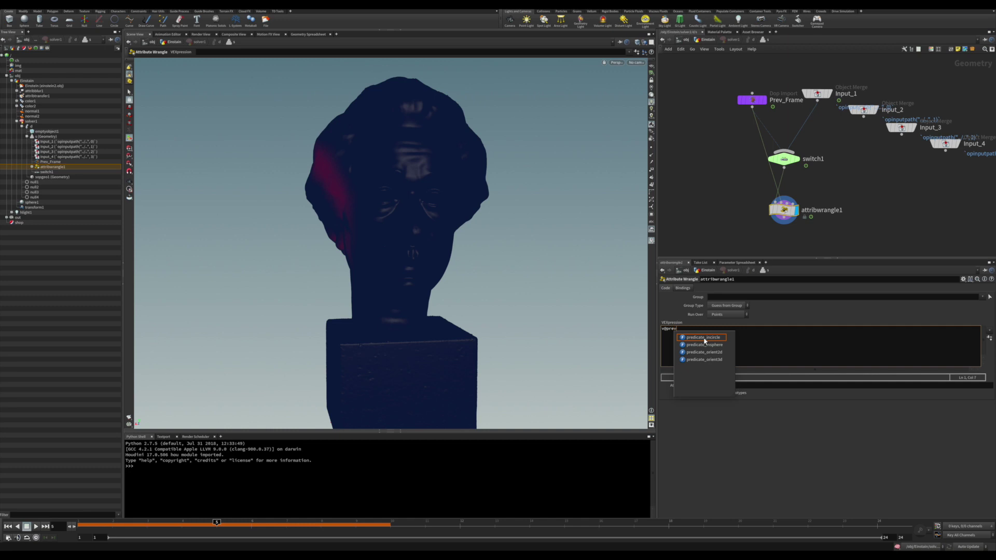
key("Escape")
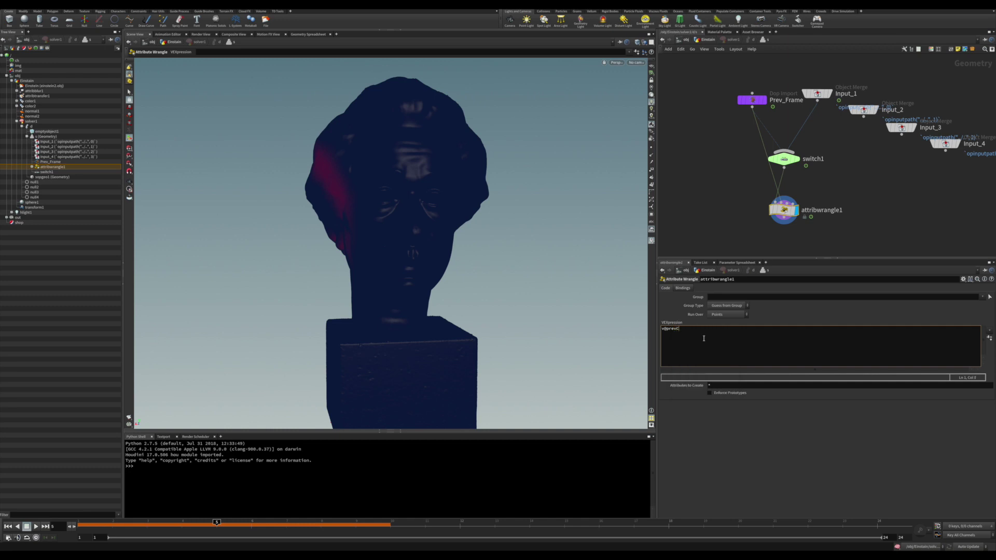
type("vColor = point")
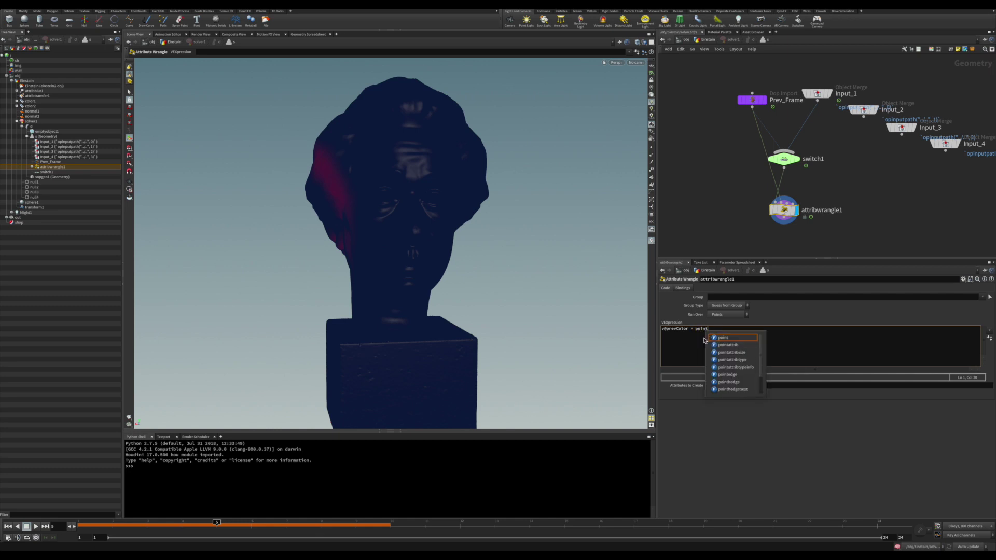
type("attrib")
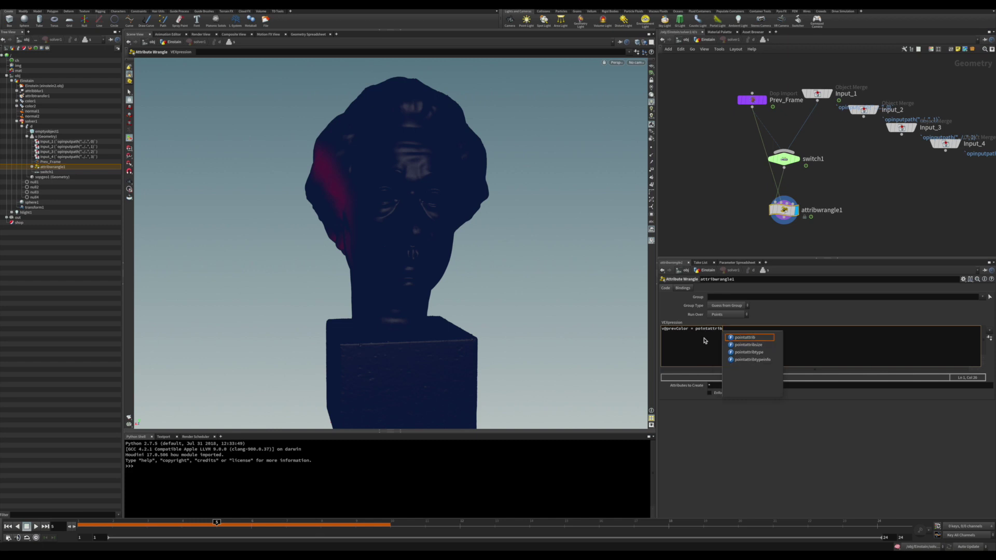
type("(")
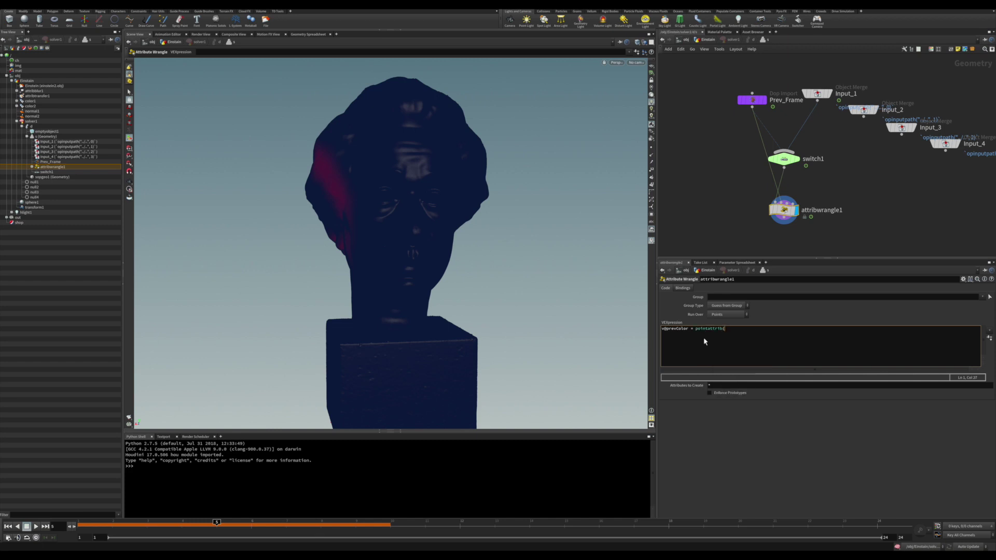
mouse_move(781, 204)
type("p")
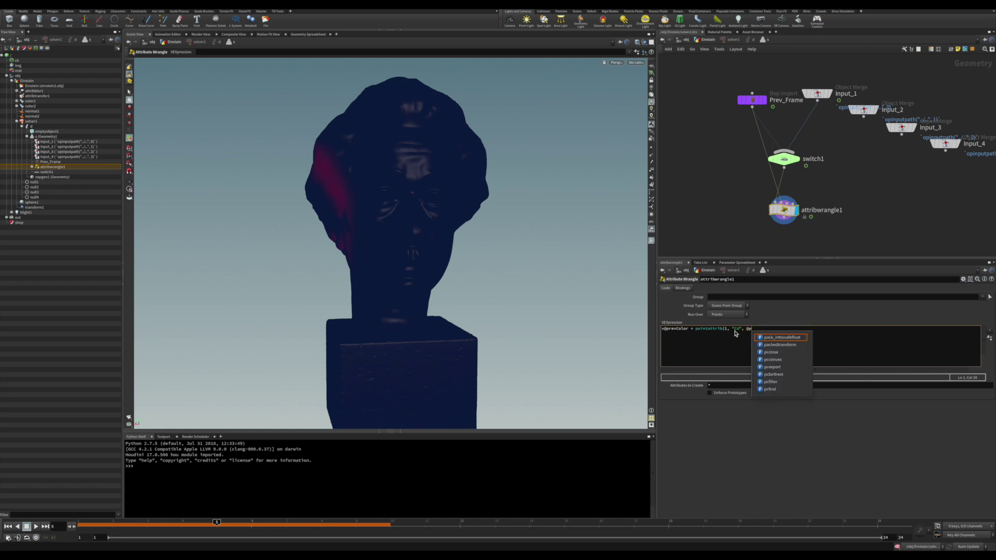
type("tn")
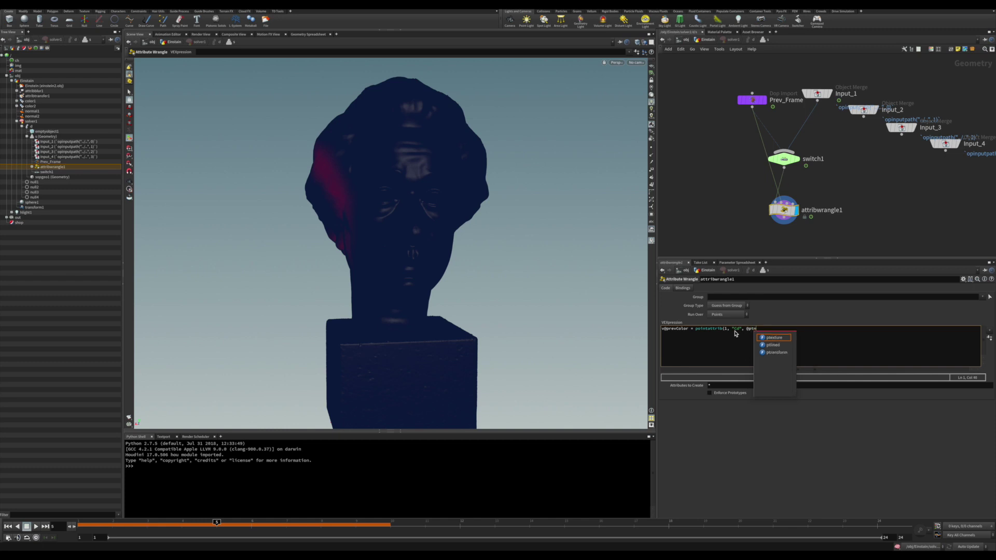
type("um, 0);")
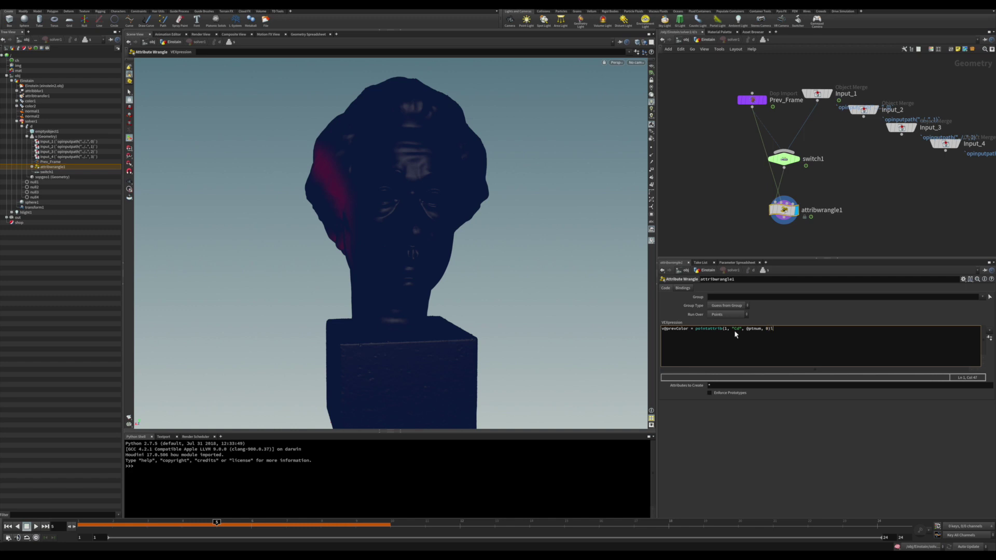
key("Return")
key("Return")
type("if(")
type("@Cd.r < @prevColor.x")
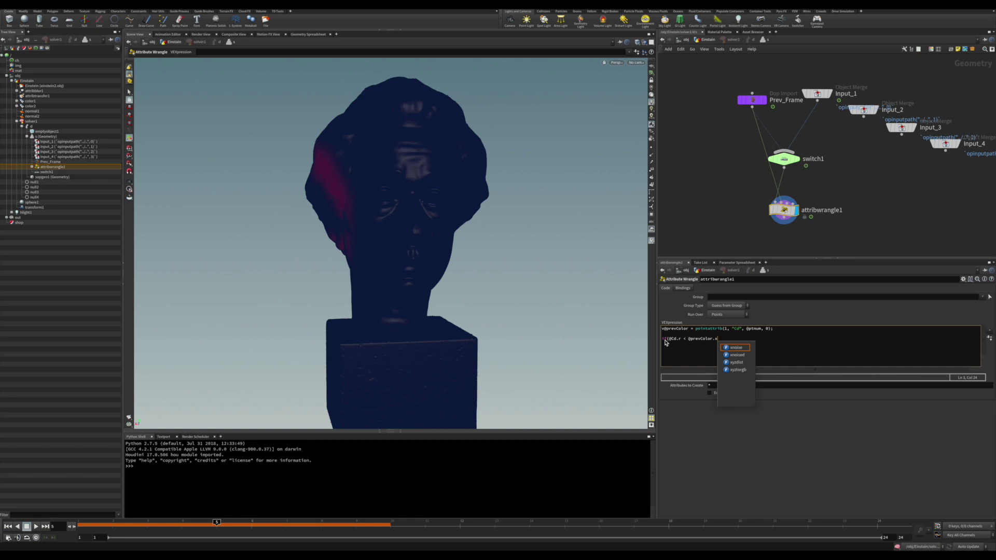
type(")")
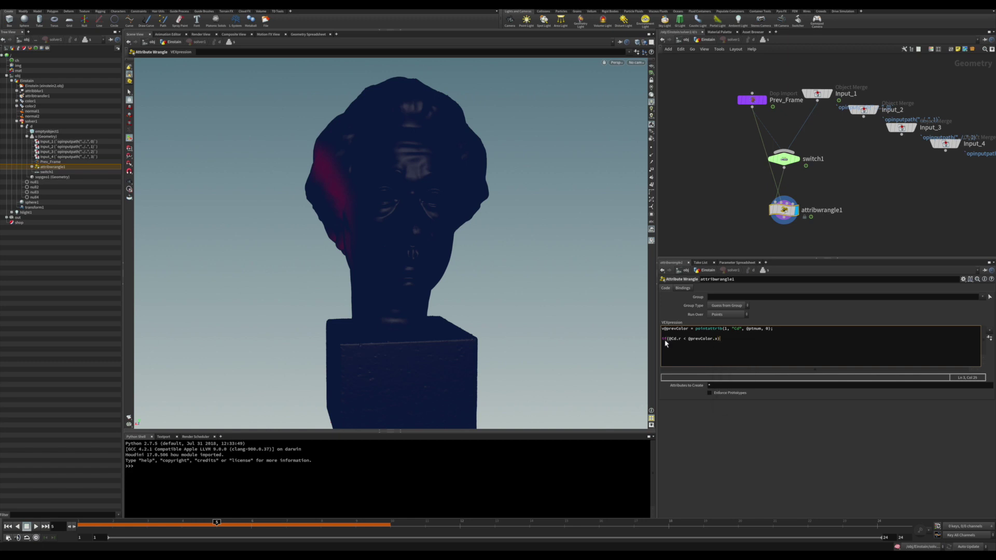
key("Return")
key("Return")
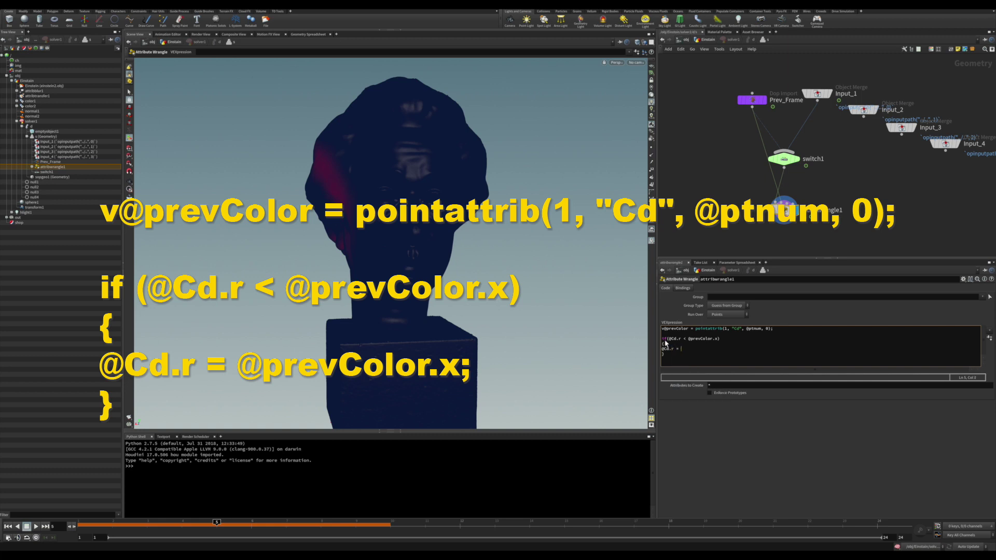
type("= @prev")
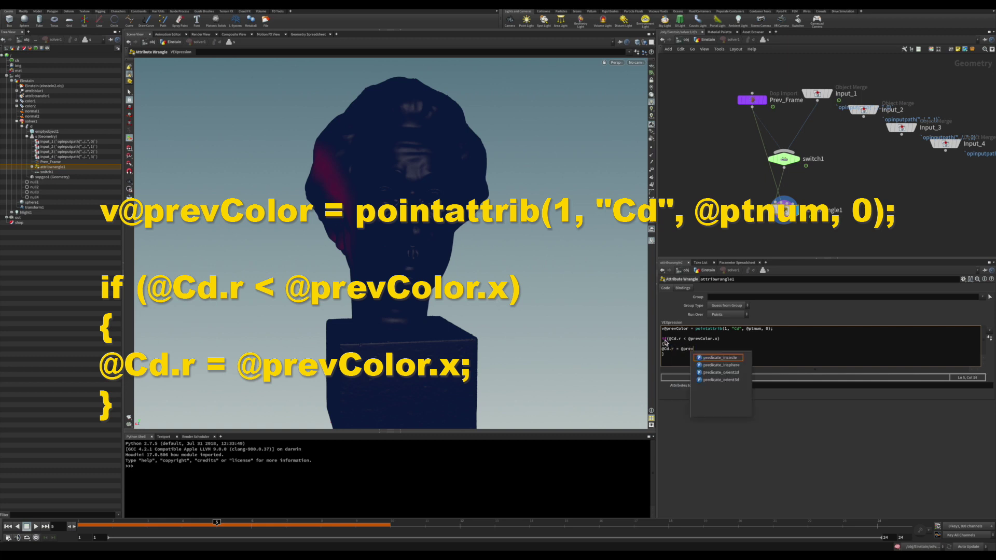
type("Color.")
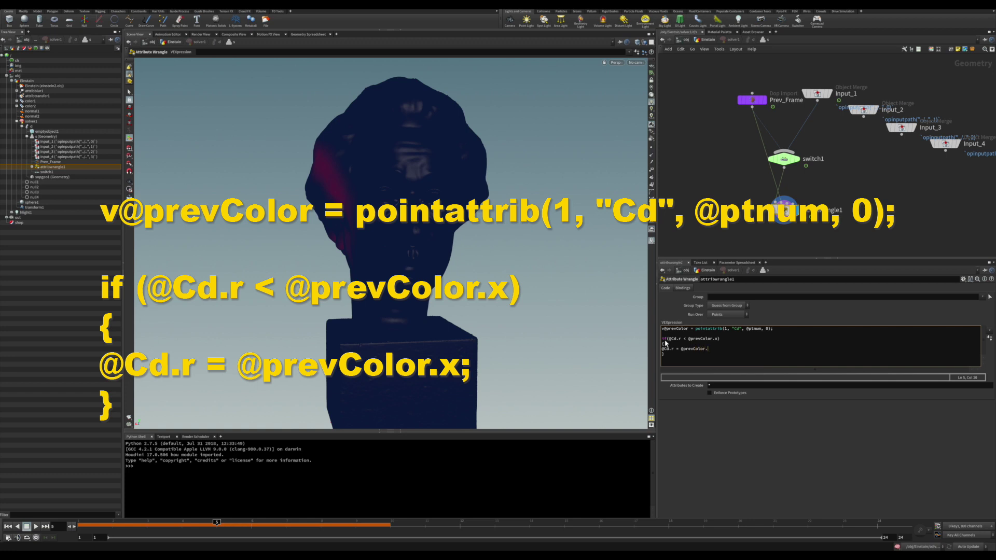
type("x")
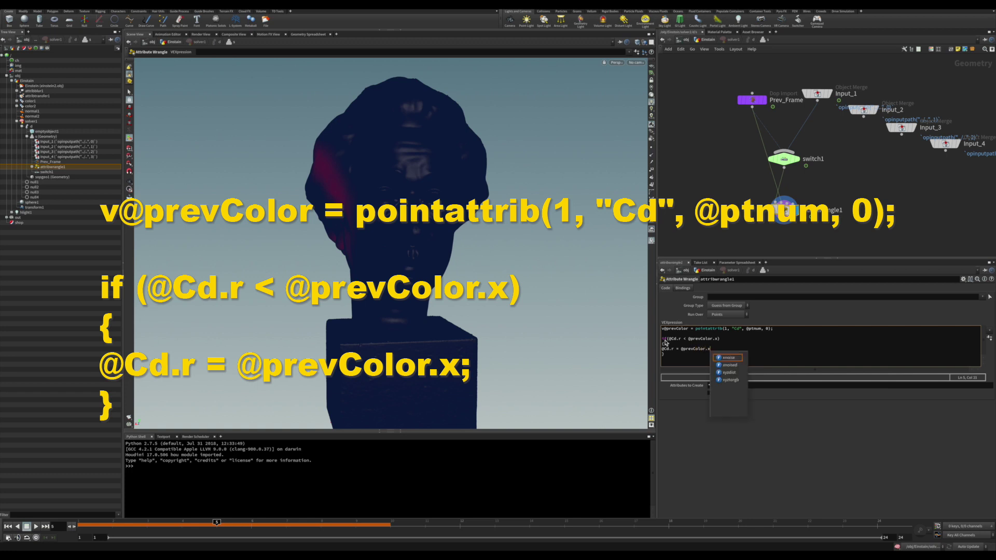
type(";")
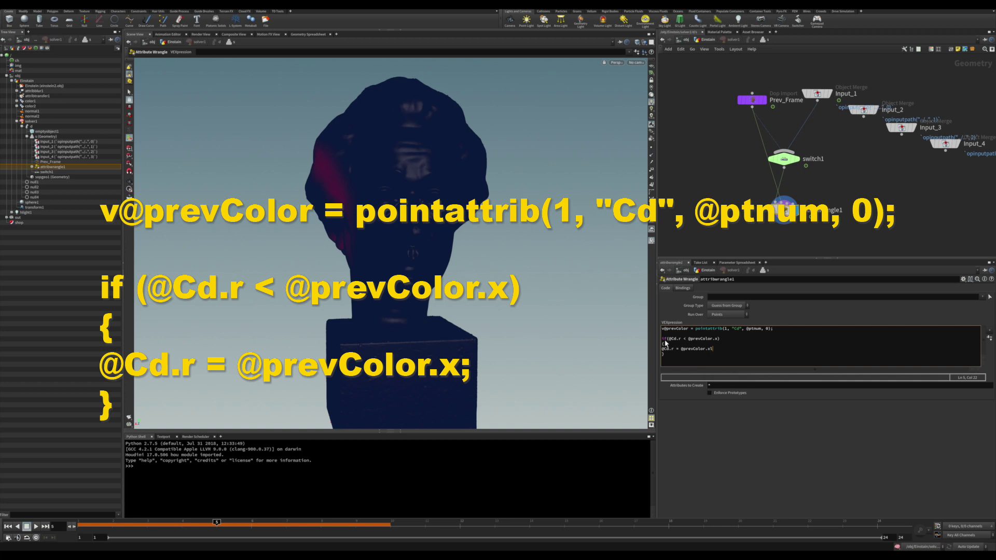
type(";")
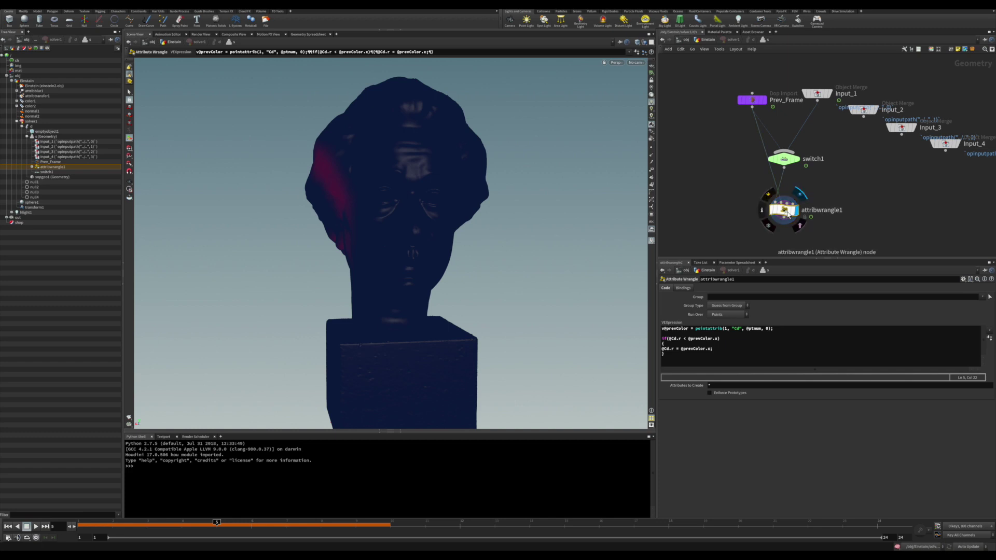
Return to the Einstain network and nudge the solver1 node slightly right.
left_click(715, 39)
mouse_move(837, 211)
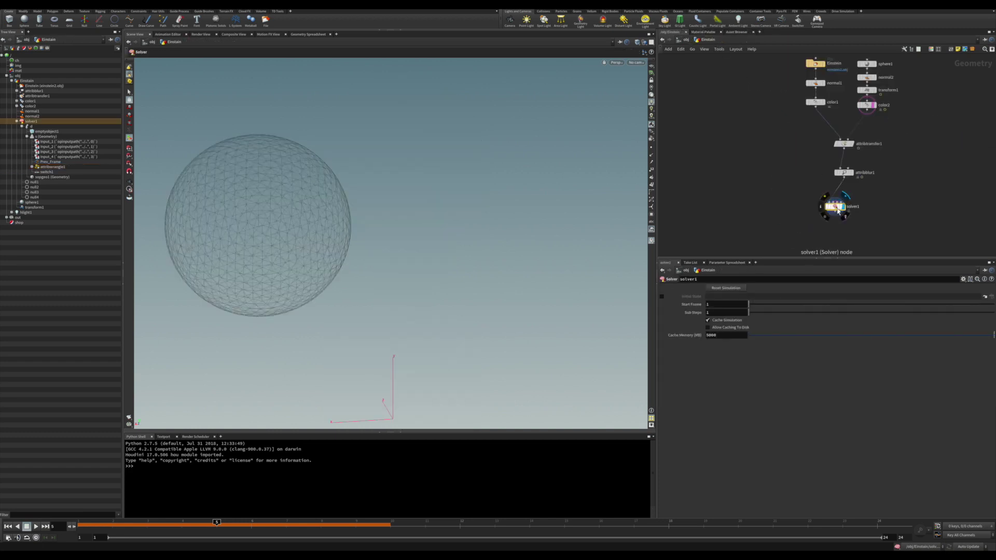
left_click_drag(837, 211, 845, 202)
Play the simulation from frame 1 to watch red accumulate, then inspect attribtransfer1.
key("ctrl+Up")
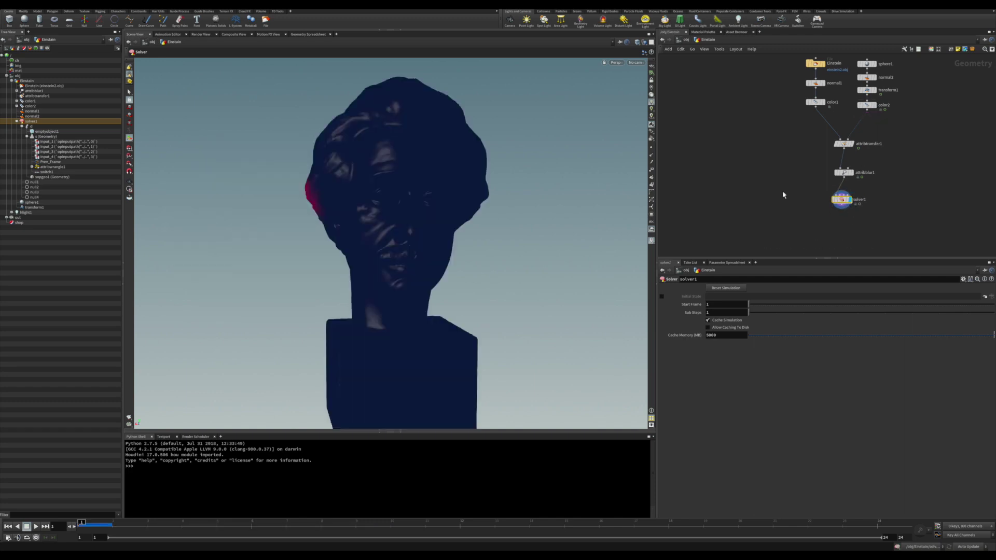
left_click(38, 528)
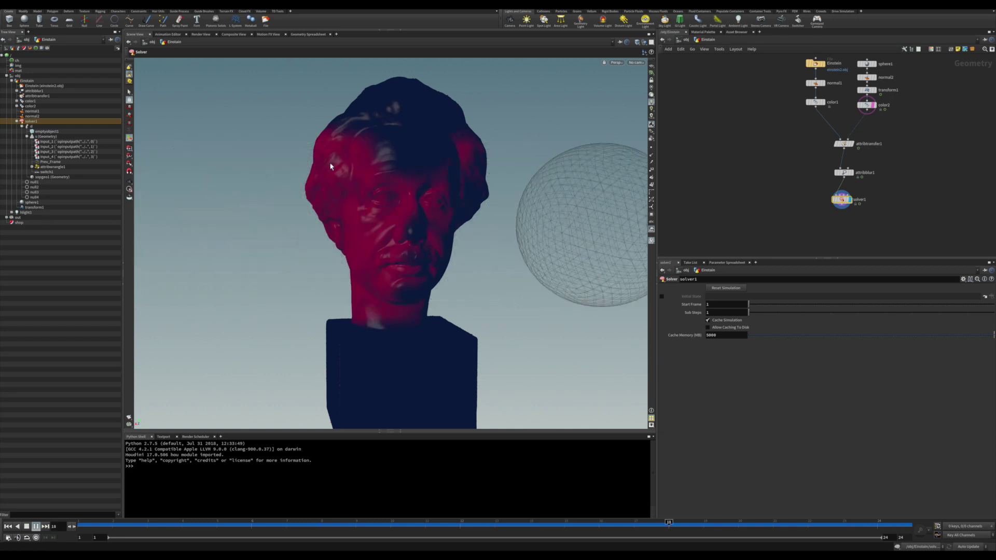
left_click(843, 144)
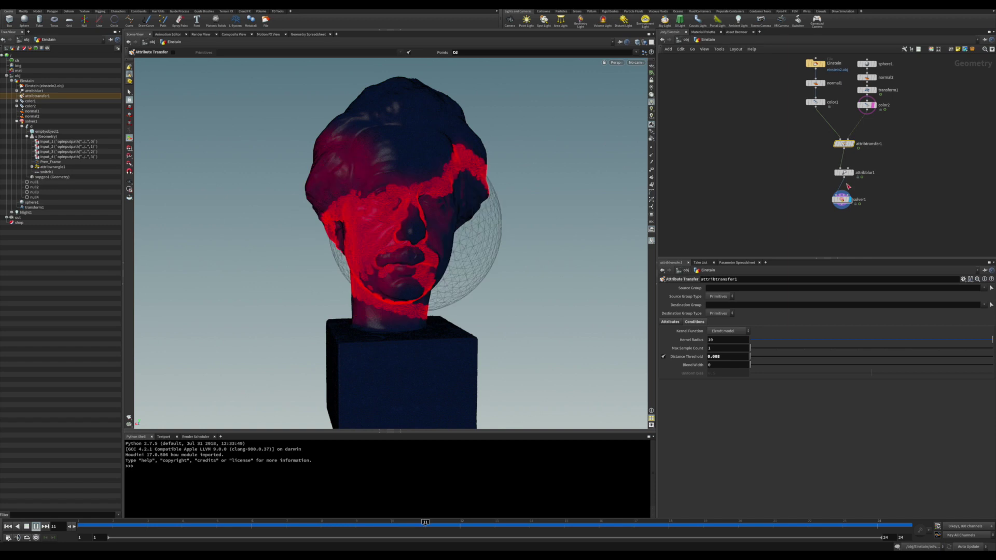
Set solver1's Sub Steps to 2.
left_click(843, 201)
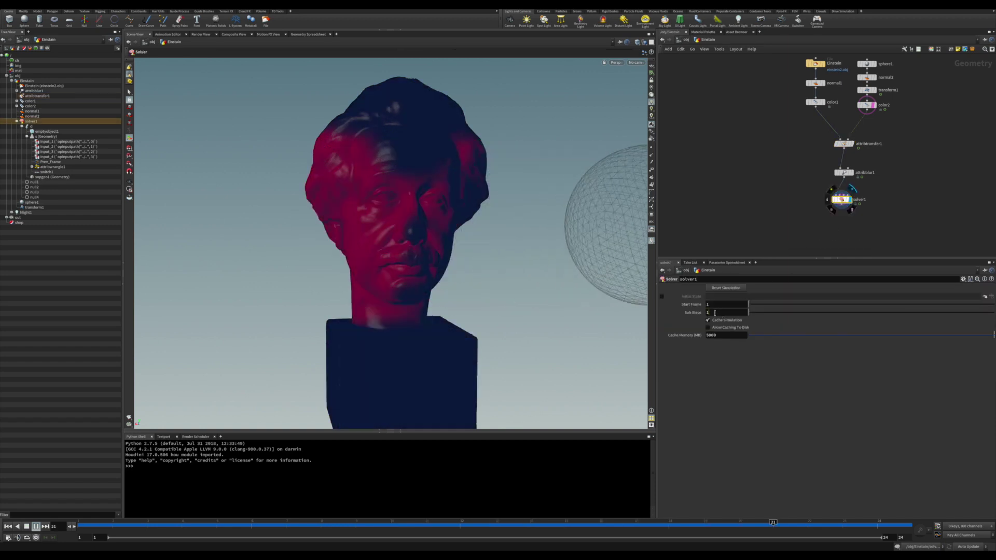
type("2")
key("Return")
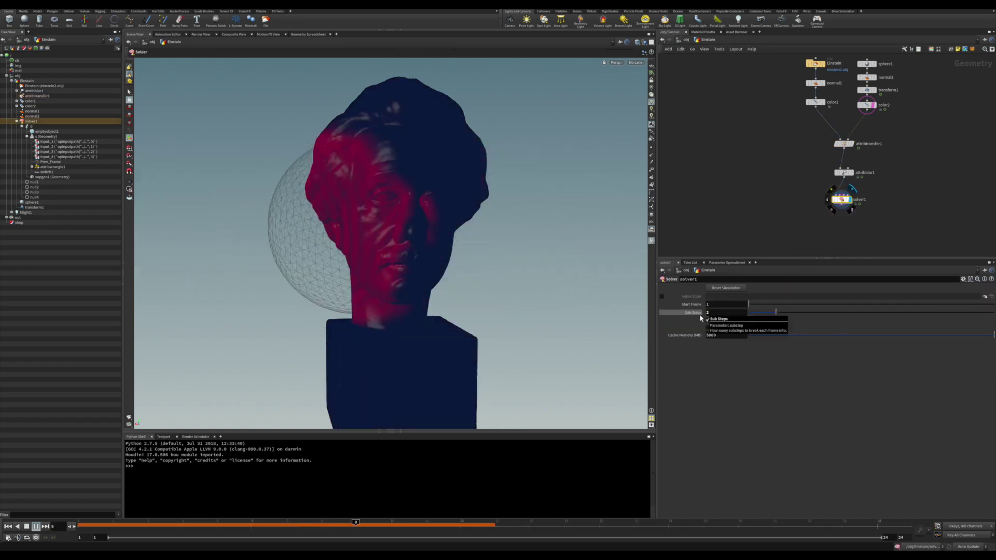